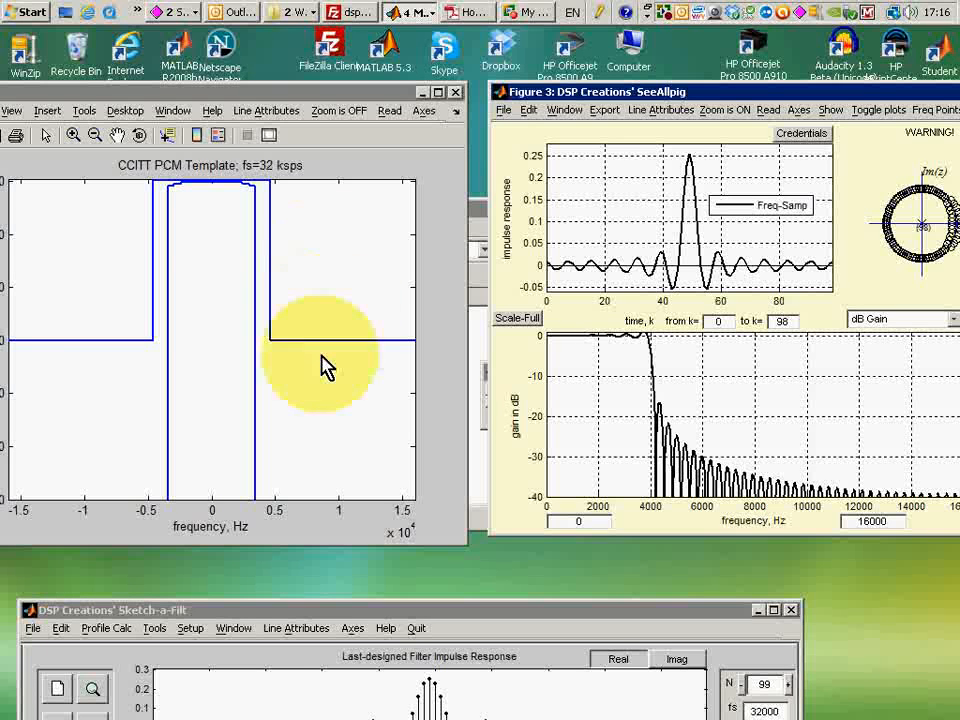
Step: Copy the CCITT PCM template lines from Figure 2 into the SeeAllpig dB gain plot and minimize Figure 2
{"action": "left_click_drag", "start_coordinate": [254, 93], "coordinate": [290, 93]}
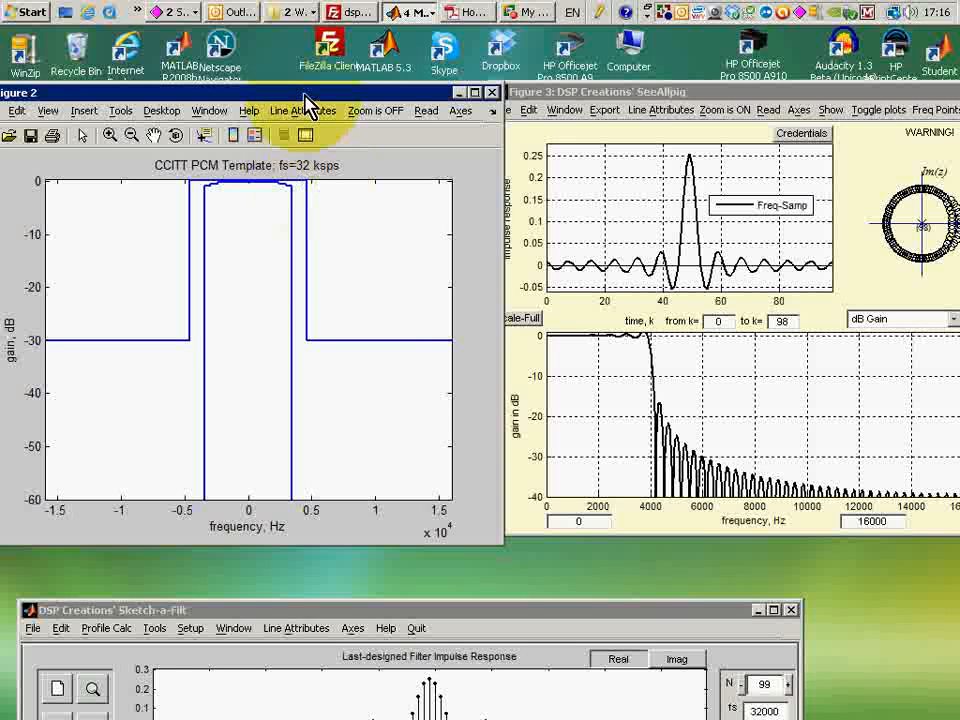
{"action": "left_click_drag", "start_coordinate": [304, 94], "coordinate": [288, 91]}
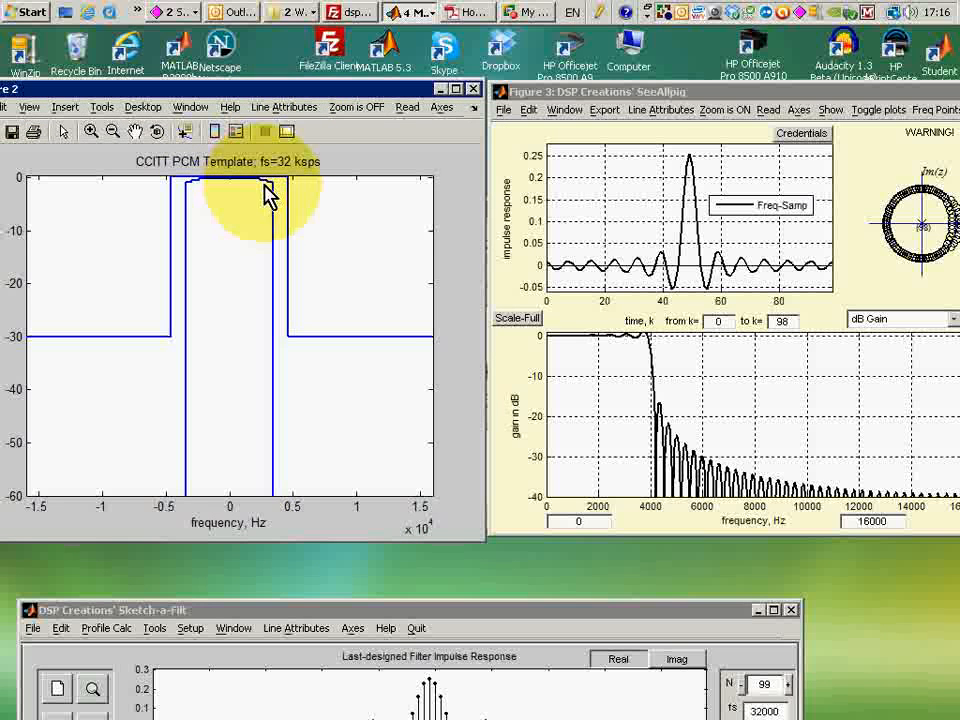
{"action": "left_click", "coordinate": [281, 107]}
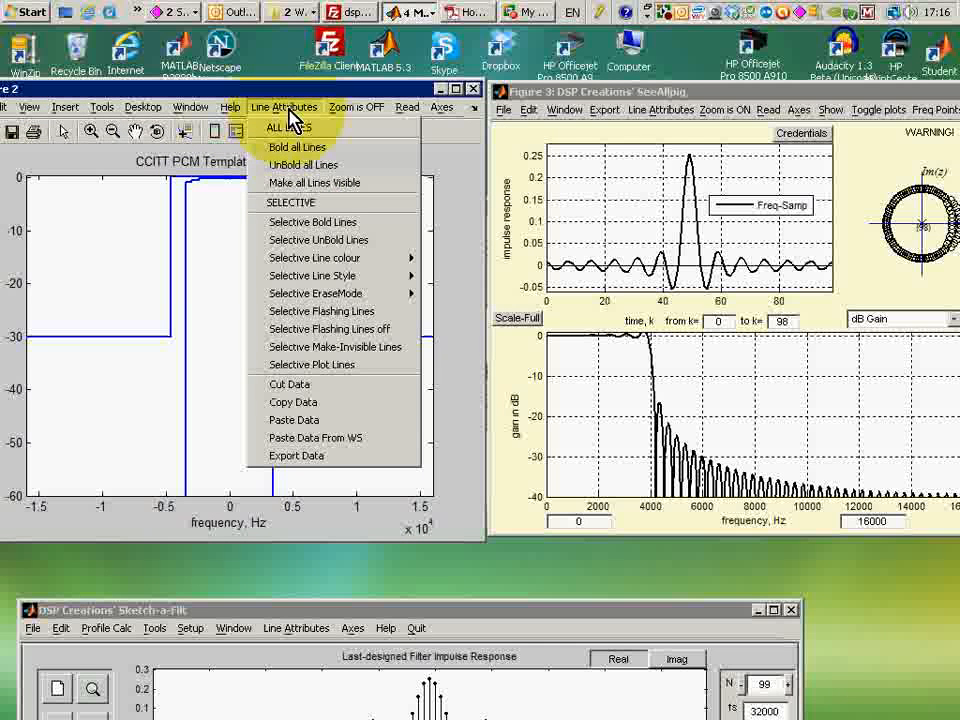
{"action": "left_click", "coordinate": [332, 408]}
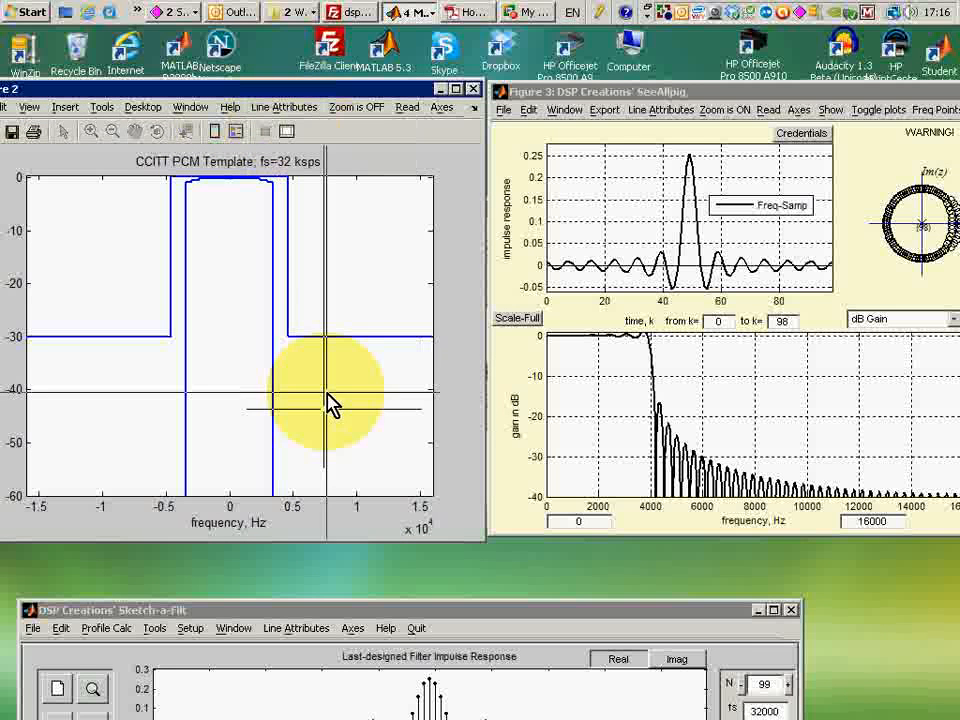
{"action": "left_click", "coordinate": [331, 338]}
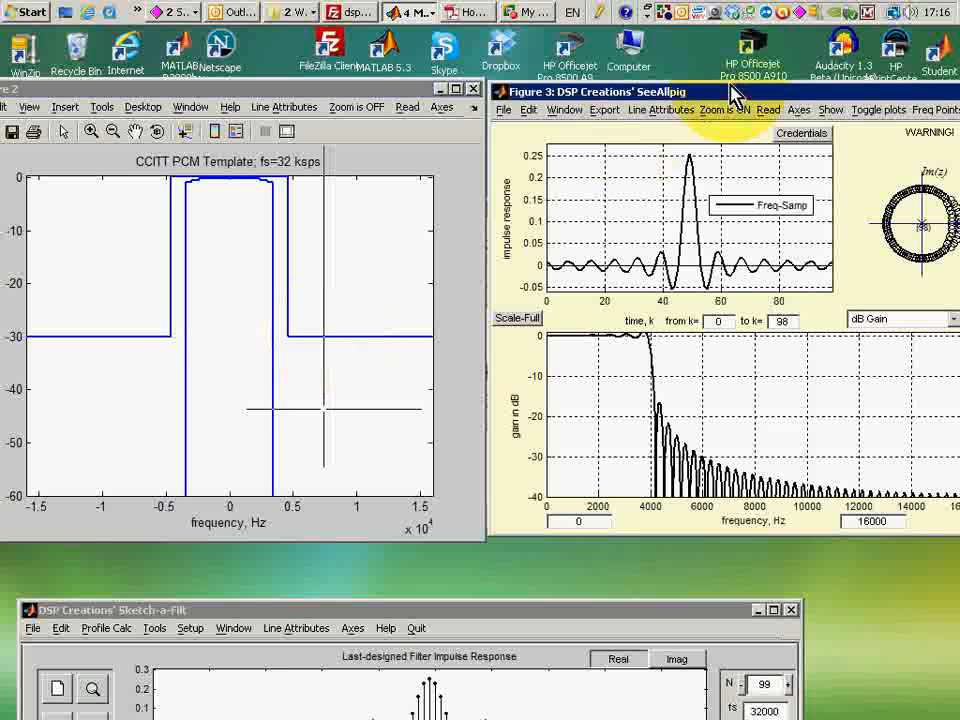
{"action": "left_click", "coordinate": [670, 110]}
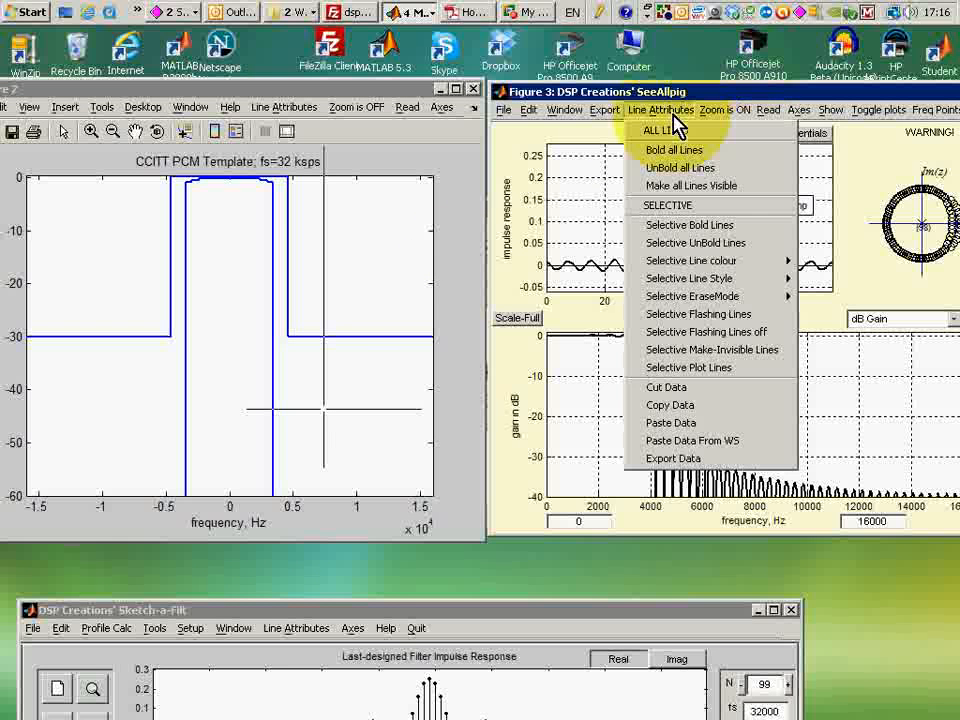
{"action": "left_click", "coordinate": [672, 423]}
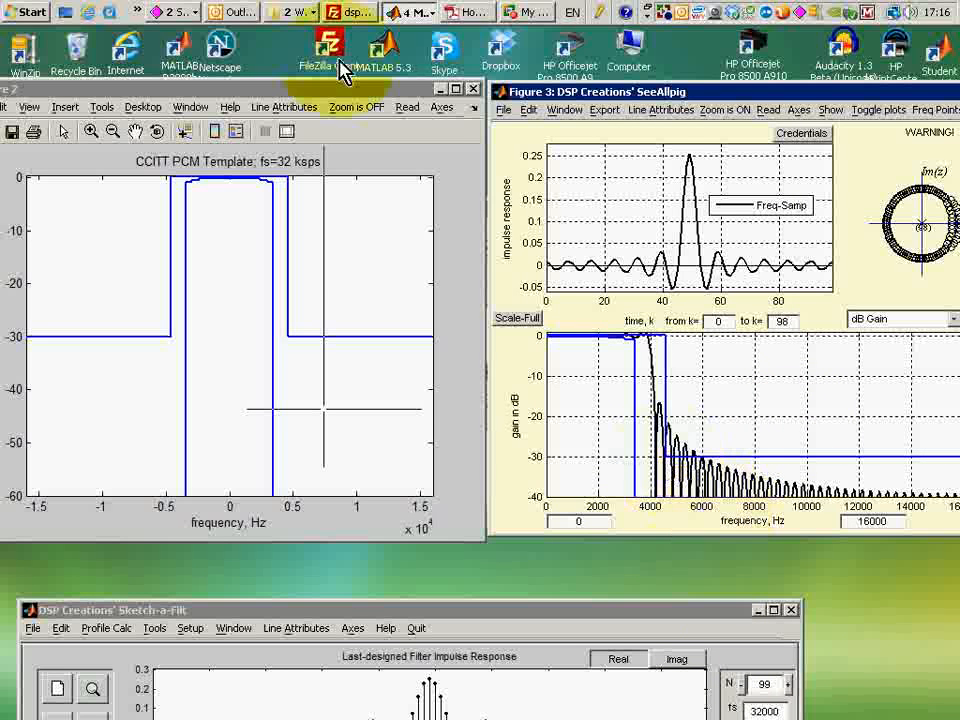
{"action": "left_click", "coordinate": [440, 89]}
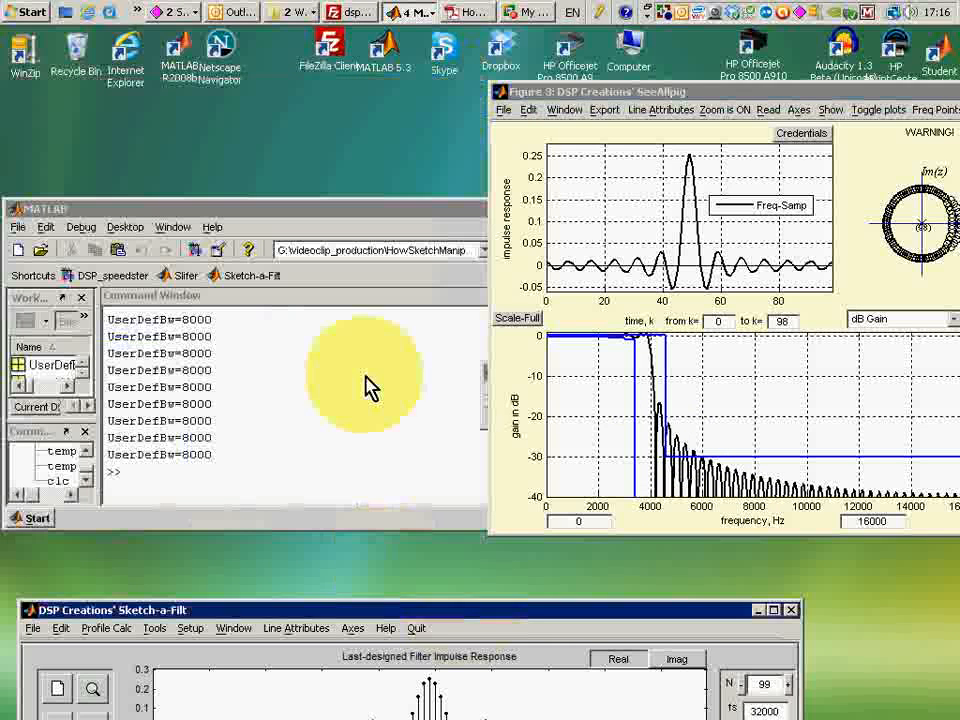
Step: Bring Sketch-a-Filt into view and design a UserDef filter with algorithm 14, WLSS, instead of Freq-Samp
{"action": "mouse_move", "coordinate": [365, 376]}
{"action": "left_mouse_down"}
{"action": "mouse_move", "coordinate": [480, 86]}
{"action": "mouse_move", "coordinate": [476, 52]}
{"action": "left_mouse_up"}
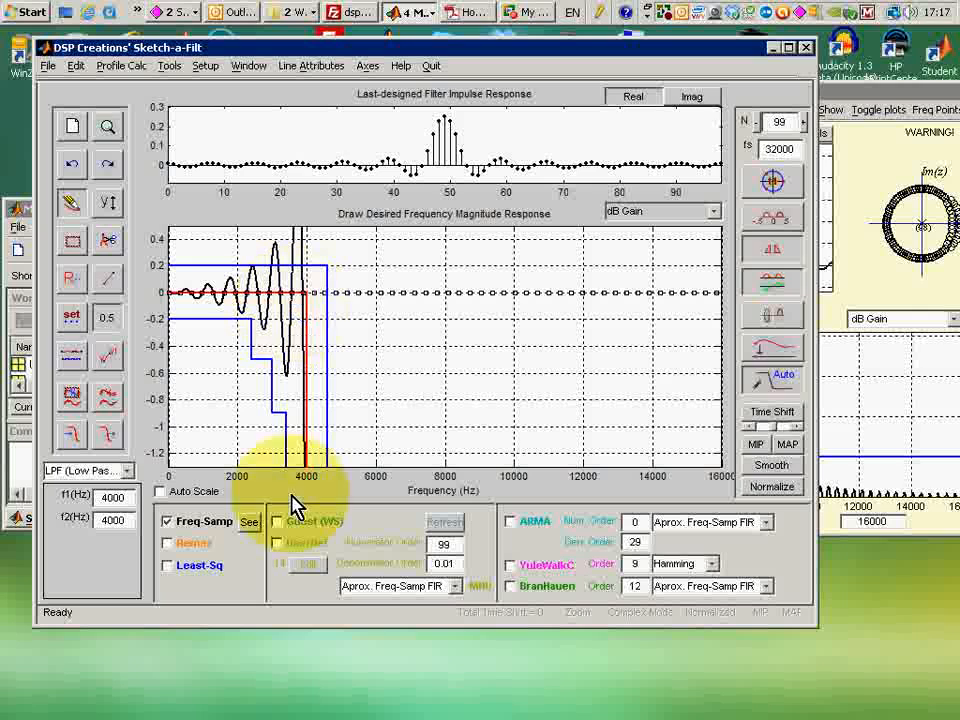
{"action": "left_click", "coordinate": [305, 577]}
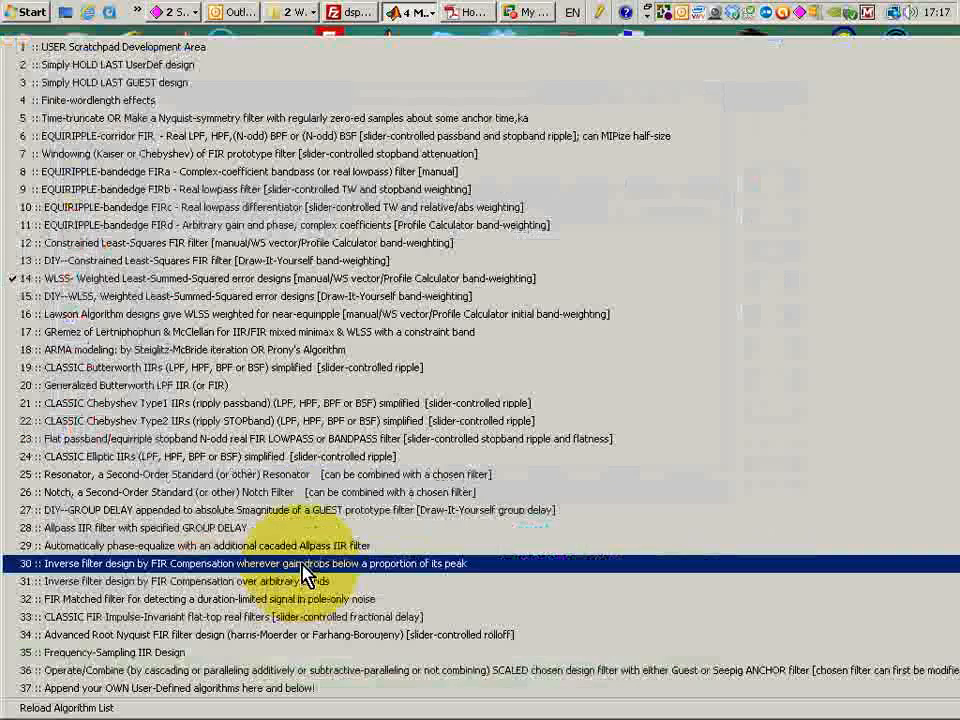
{"action": "left_click", "coordinate": [229, 287]}
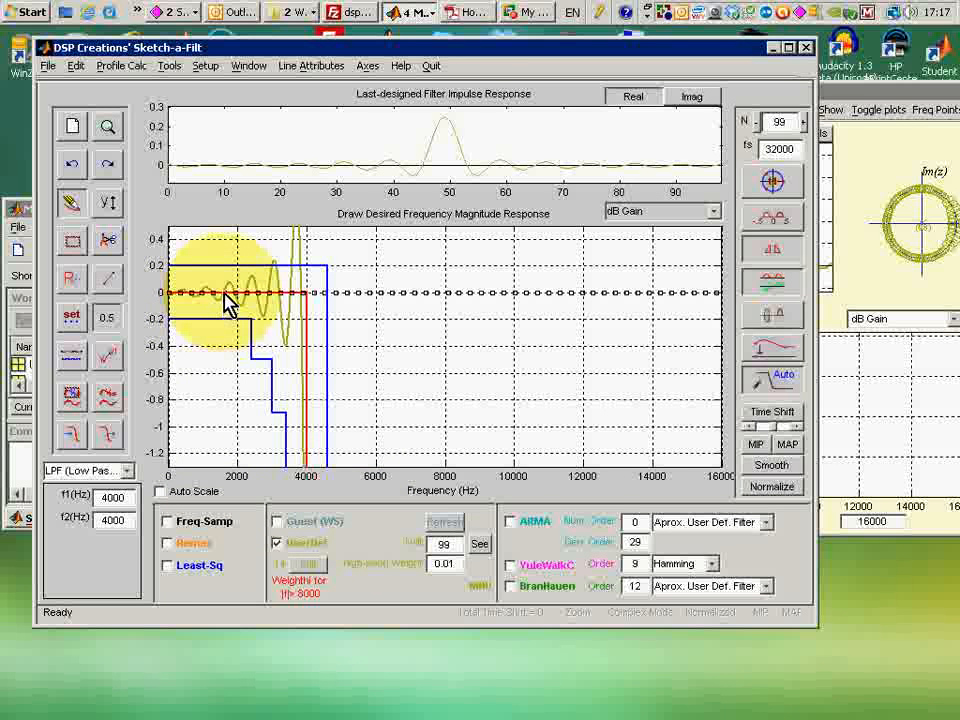
Step: Redraw the desired passband inside the template, drooping from 0 dB near 2000 Hz to about -0.6 dB near 4000 Hz
{"action": "mouse_move", "coordinate": [224, 293]}
{"action": "left_mouse_down"}
{"action": "mouse_move", "coordinate": [253, 306]}
{"action": "mouse_move", "coordinate": [314, 394]}
{"action": "left_mouse_up"}
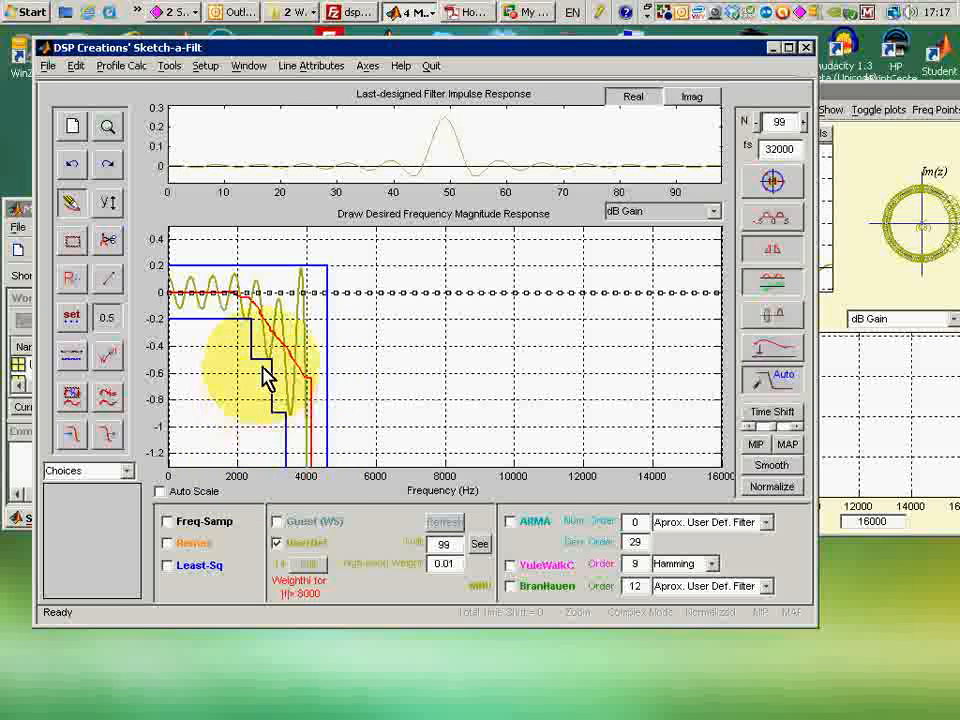
{"action": "left_click_drag", "start_coordinate": [264, 321], "coordinate": [284, 347]}
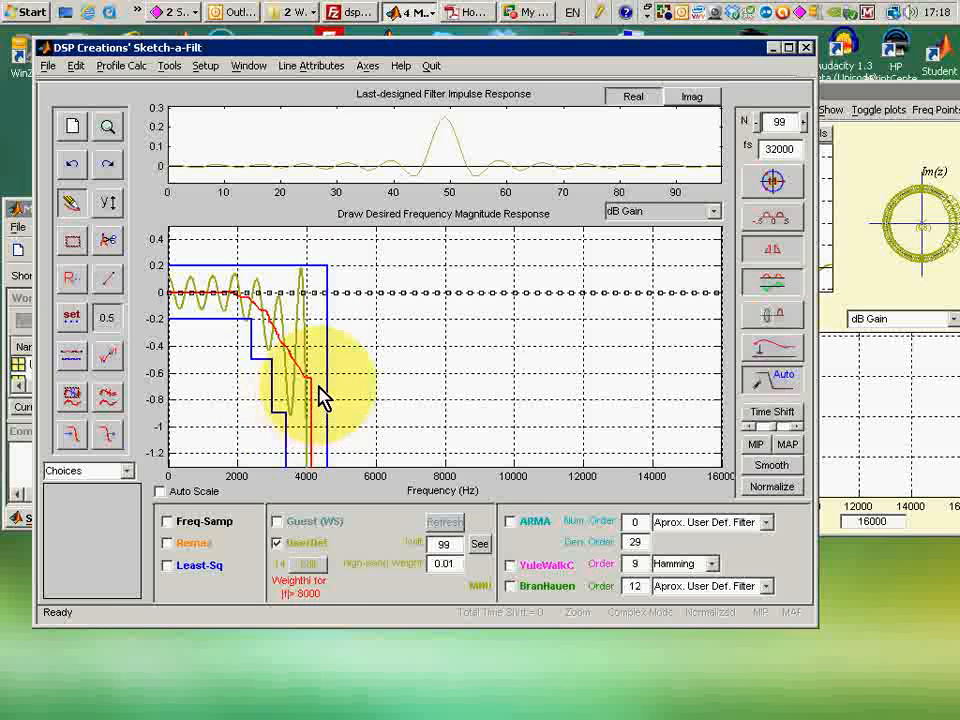
Step: Set the frequency plot's Y-limits to [-41.3 0.5]
{"action": "left_click", "coordinate": [108, 203]}
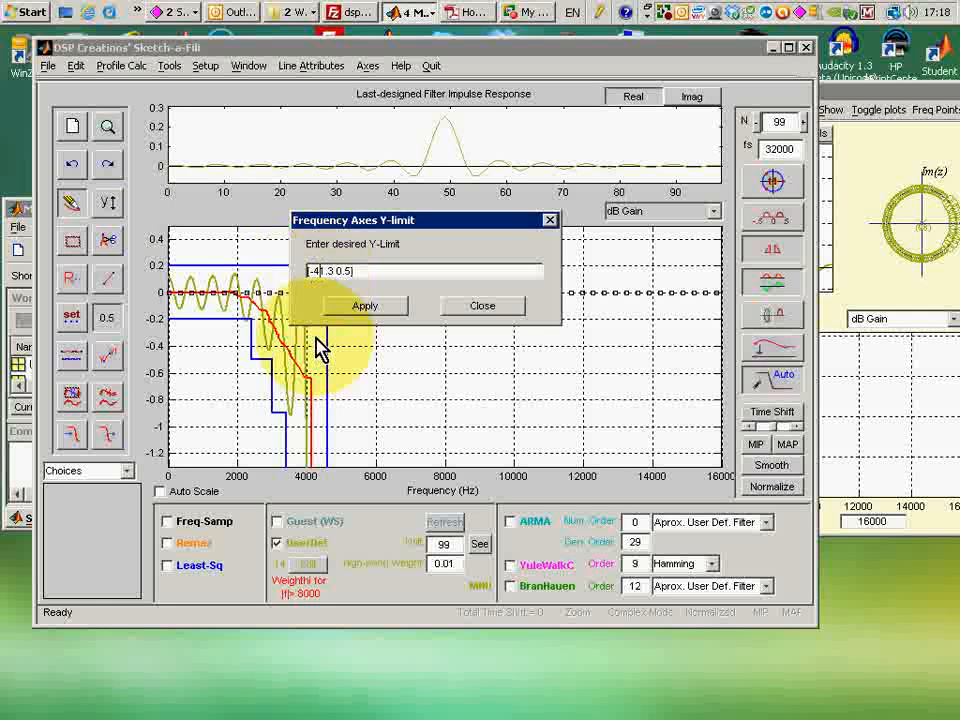
{"action": "type", "text": "4"}
{"action": "left_click", "coordinate": [368, 306]}
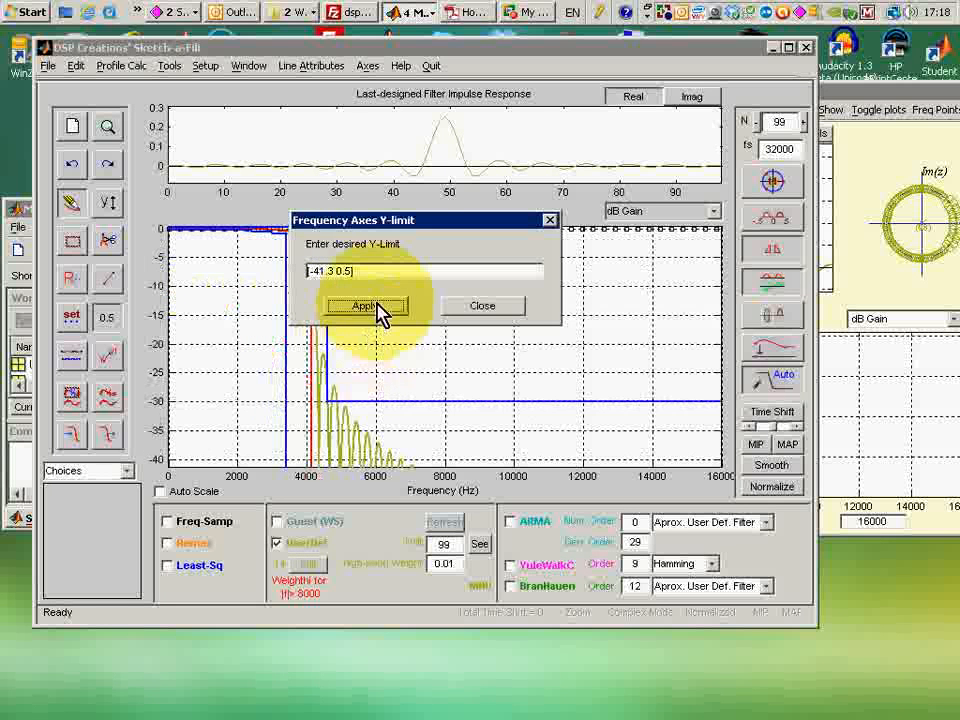
{"action": "left_click", "coordinate": [482, 306]}
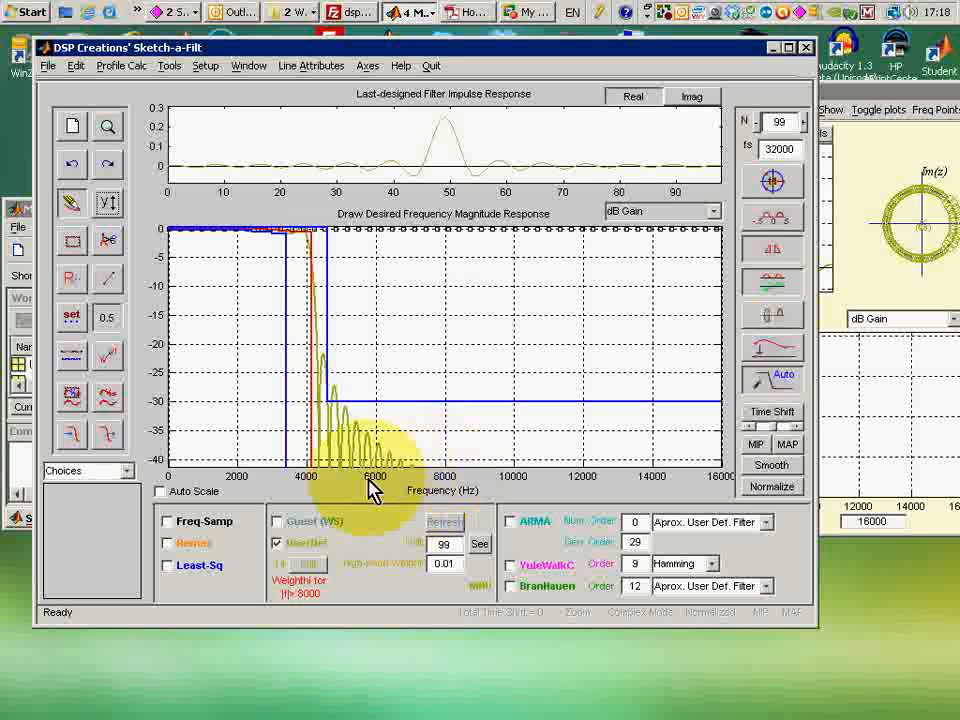
Step: Sketch the desired stopband between about -40 and -36 dB up to 16000 Hz, with a sloping transition from about 3500 to 4500 Hz
{"action": "mouse_move", "coordinate": [313, 467]}
{"action": "left_mouse_down"}
{"action": "mouse_move", "coordinate": [369, 474]}
{"action": "mouse_move", "coordinate": [658, 456]}
{"action": "mouse_move", "coordinate": [735, 440]}
{"action": "left_mouse_up"}
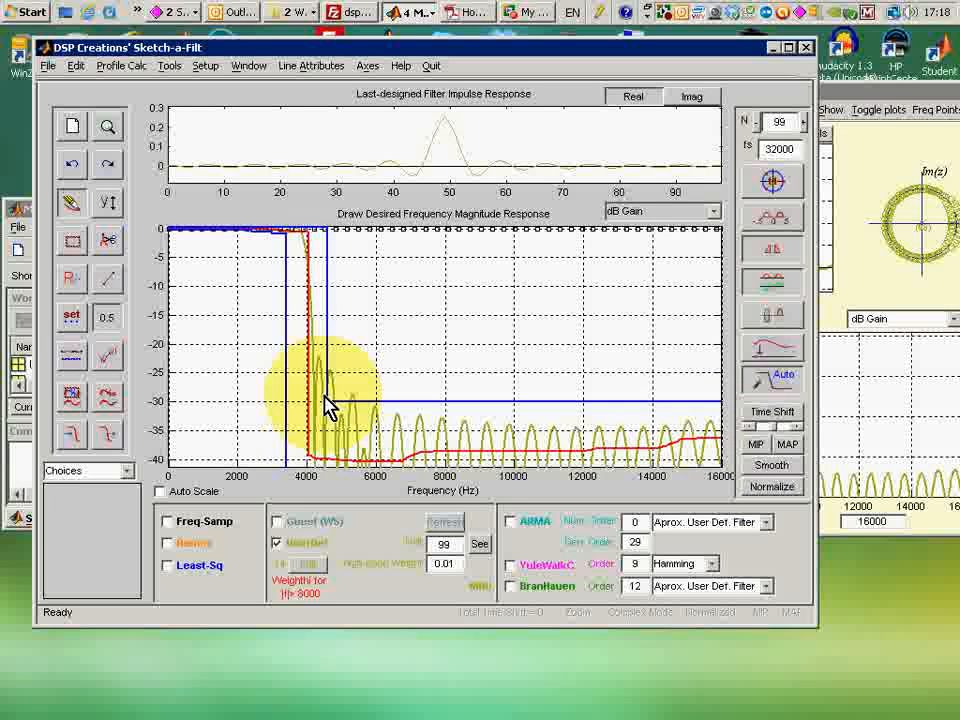
{"action": "mouse_move", "coordinate": [289, 238]}
{"action": "left_mouse_down"}
{"action": "mouse_move", "coordinate": [304, 261]}
{"action": "mouse_move", "coordinate": [326, 429]}
{"action": "left_mouse_up"}
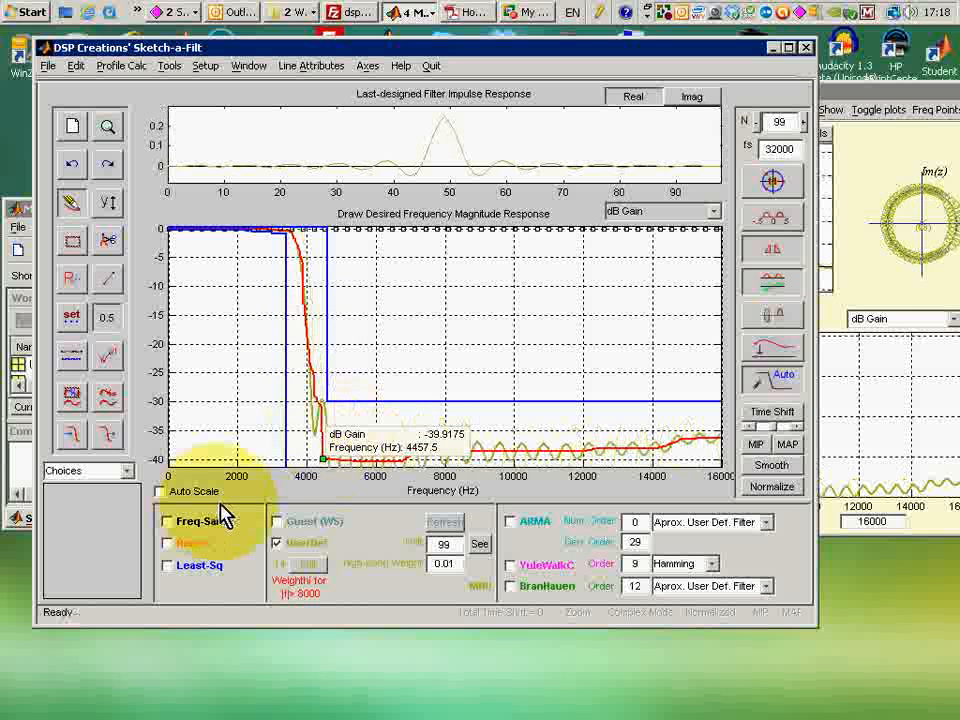
{"action": "right_click", "coordinate": [404, 435]}
{"action": "left_click", "coordinate": [442, 550]}
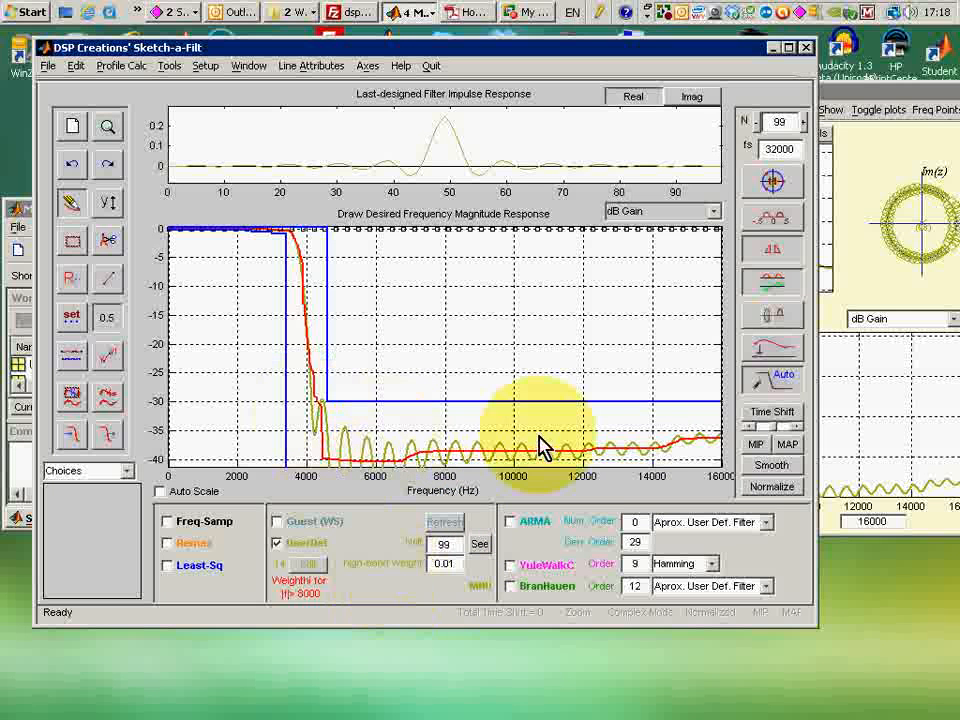
Step: Raise the desired stopband above about 8000 Hz to between -37 and -33 dB and round the corner near 4500 Hz
{"action": "left_click_drag", "start_coordinate": [668, 450], "coordinate": [721, 433]}
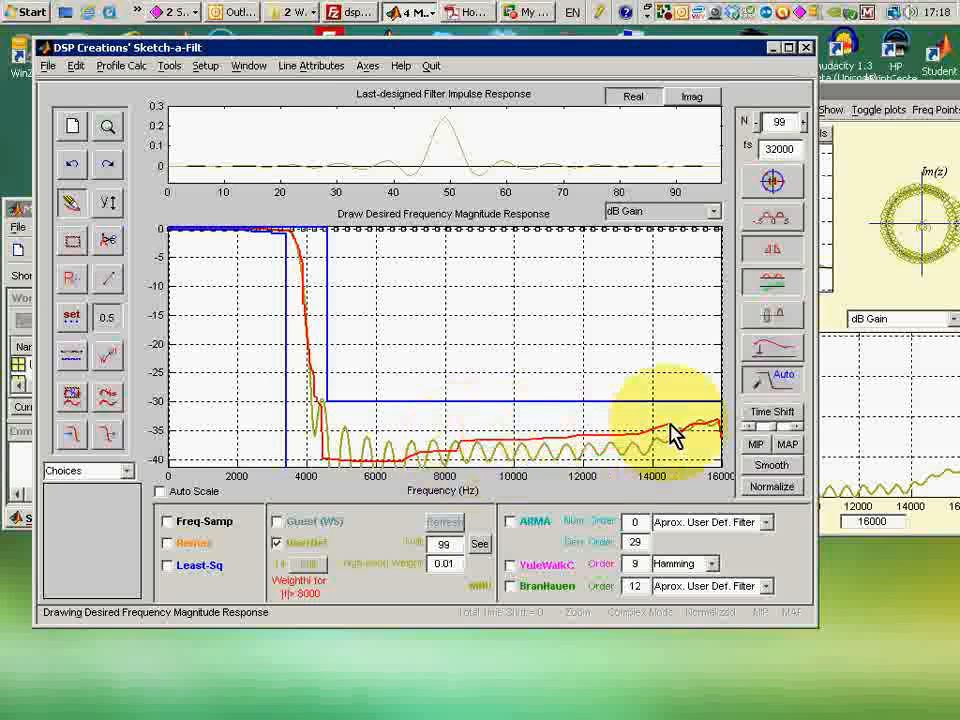
{"action": "left_click_drag", "start_coordinate": [672, 435], "coordinate": [452, 533]}
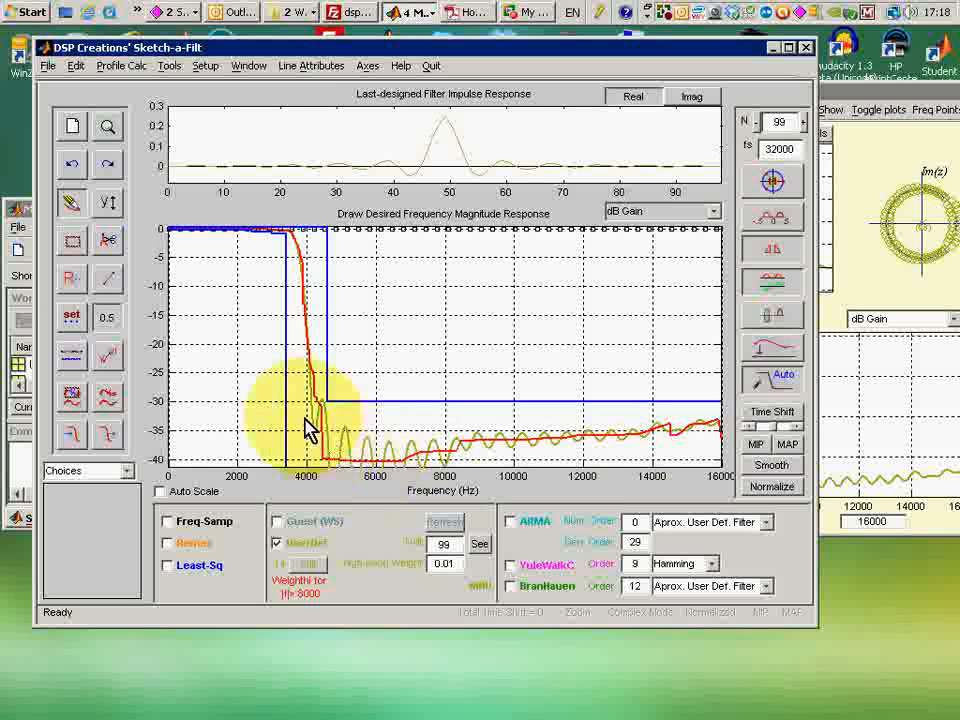
{"action": "left_click_drag", "start_coordinate": [318, 408], "coordinate": [349, 474]}
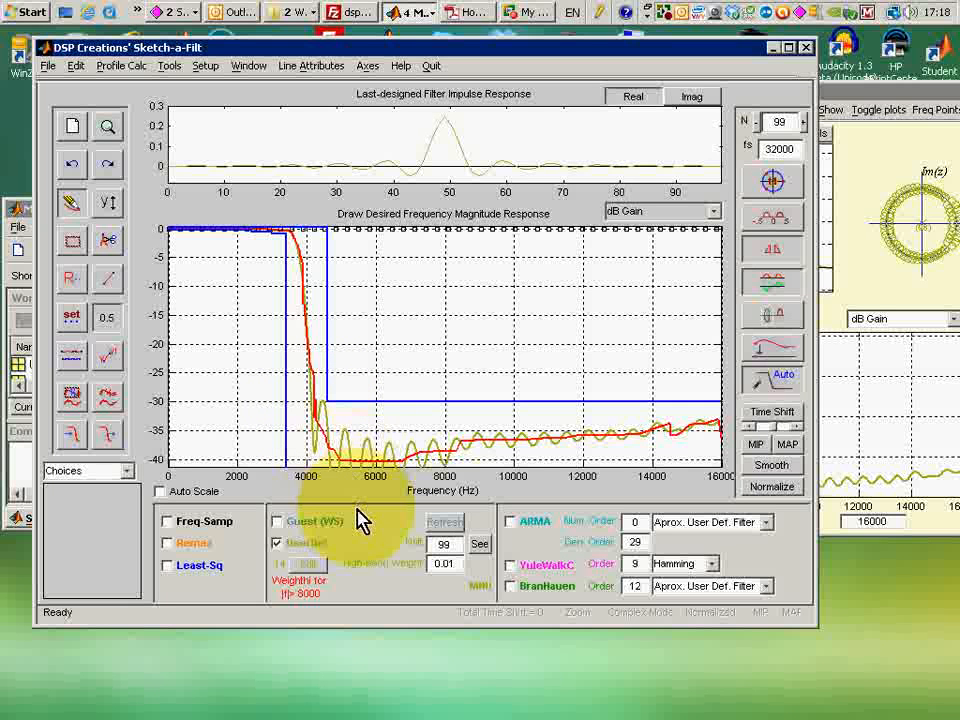
Step: Set the frequency plot's Y-limits to [-1.3 0.5] for a passband close-up
{"action": "left_click", "coordinate": [112, 201]}
{"action": "left_click", "coordinate": [309, 271]}
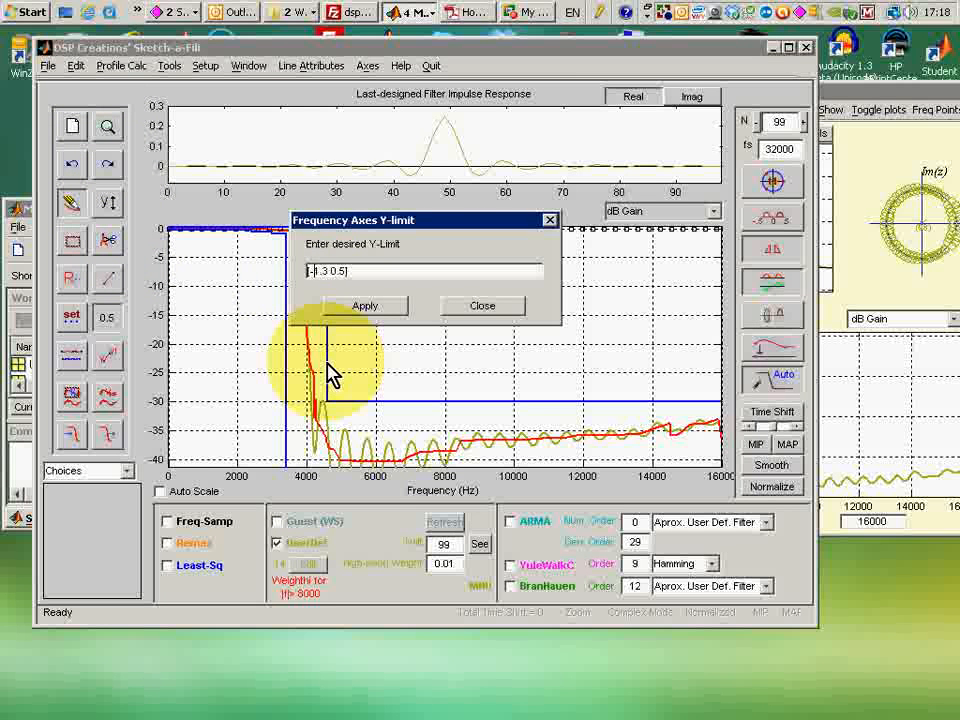
{"action": "left_click", "coordinate": [356, 307]}
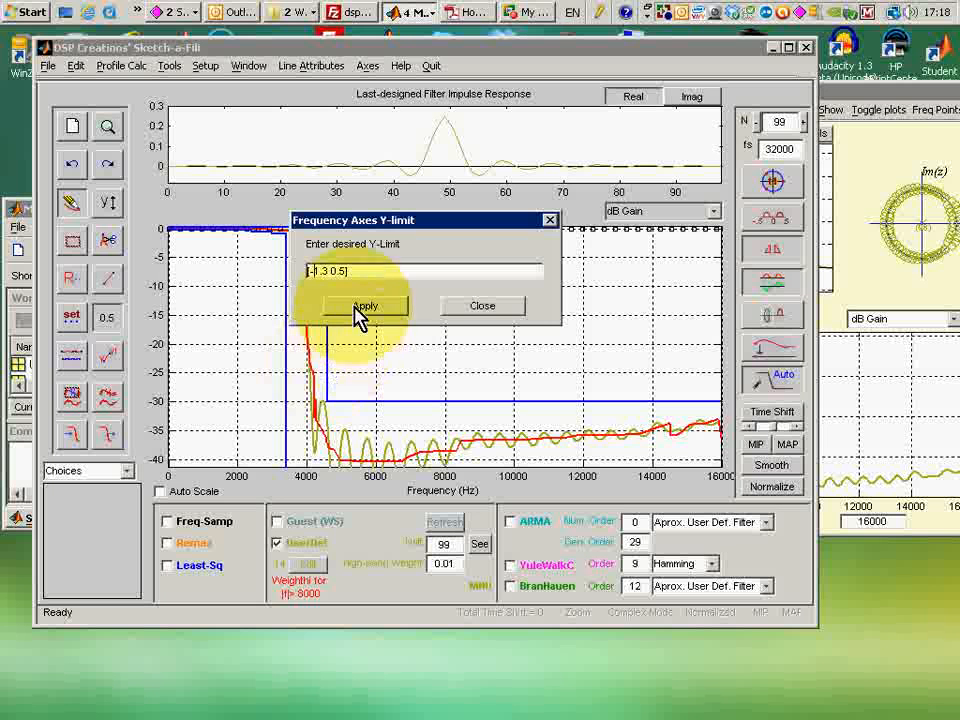
{"action": "left_click", "coordinate": [483, 306]}
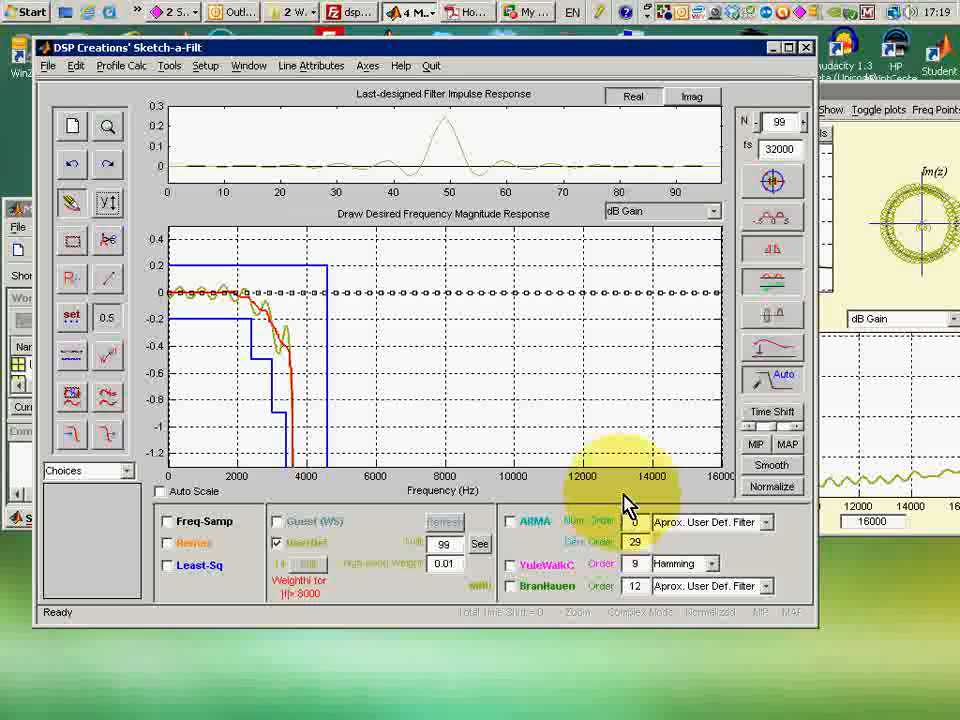
Step: Enable the BranHauen approximation of the UserDef filter and turn on MIP
{"action": "left_click", "coordinate": [513, 588]}
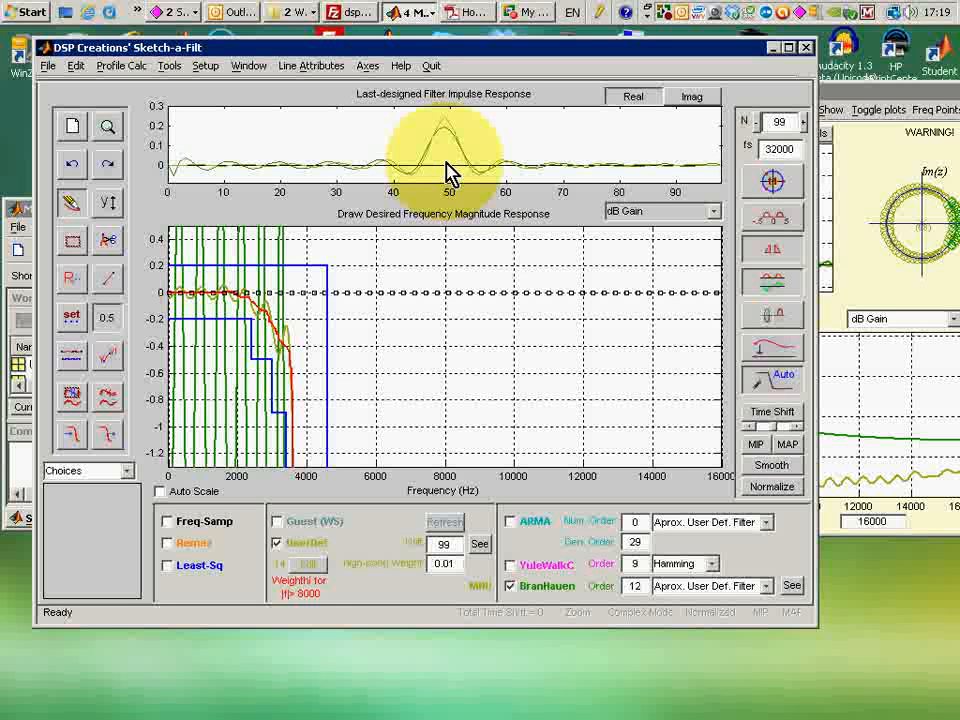
{"action": "left_click", "coordinate": [765, 448]}
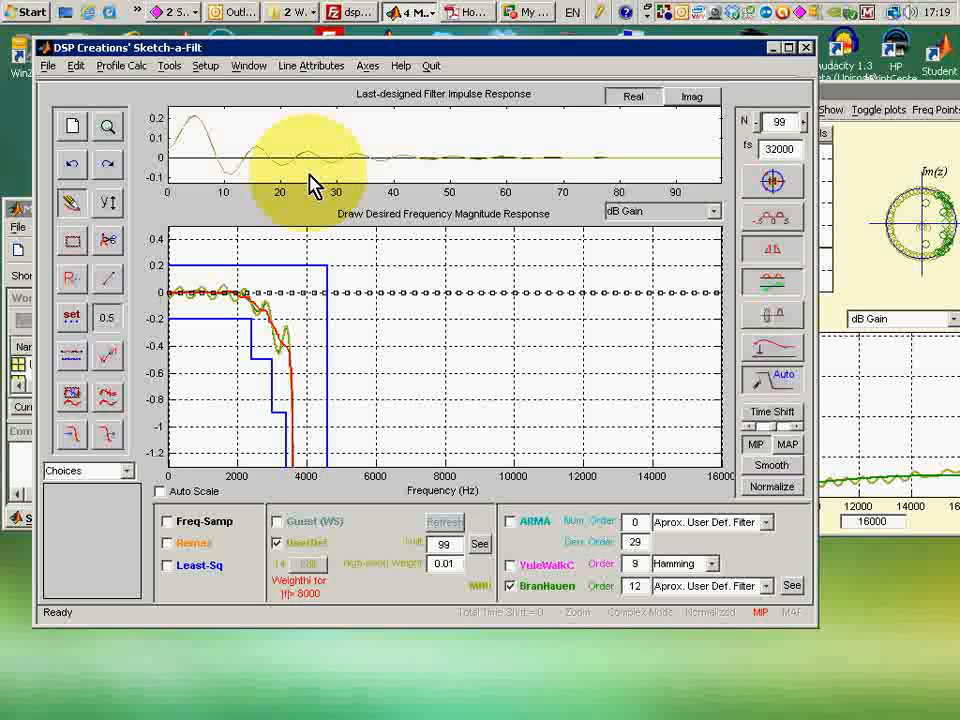
Step: Bring the SeeAllpig figure forward, paste the copied template lines into its gain plot and move the figure aside
{"action": "left_click", "coordinate": [882, 154]}
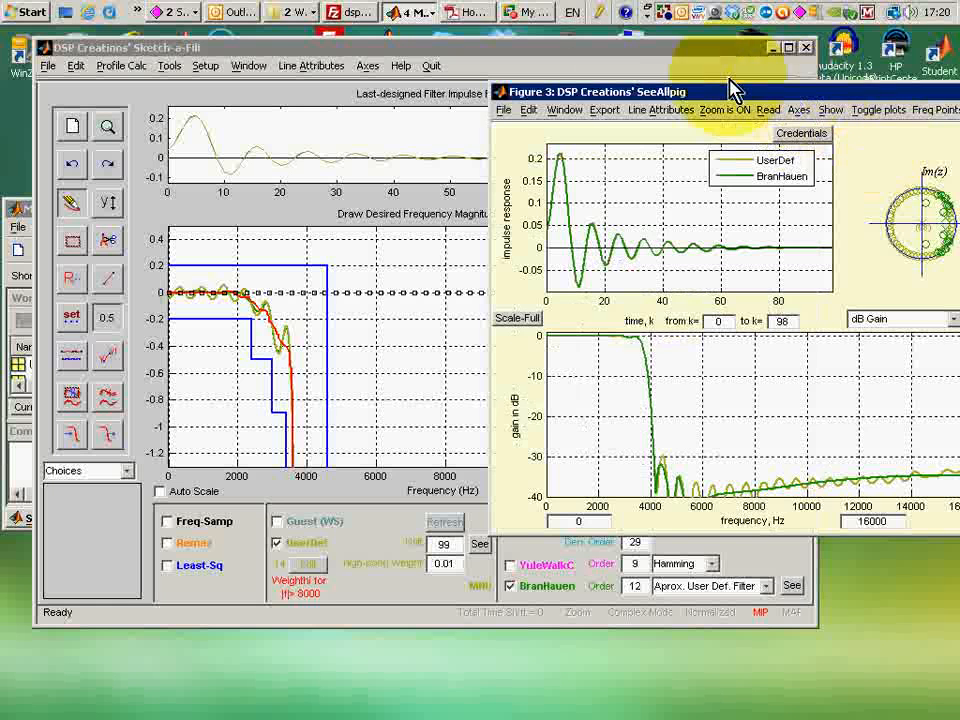
{"action": "left_click_drag", "start_coordinate": [729, 90], "coordinate": [567, 36]}
{"action": "left_click", "coordinate": [492, 56]}
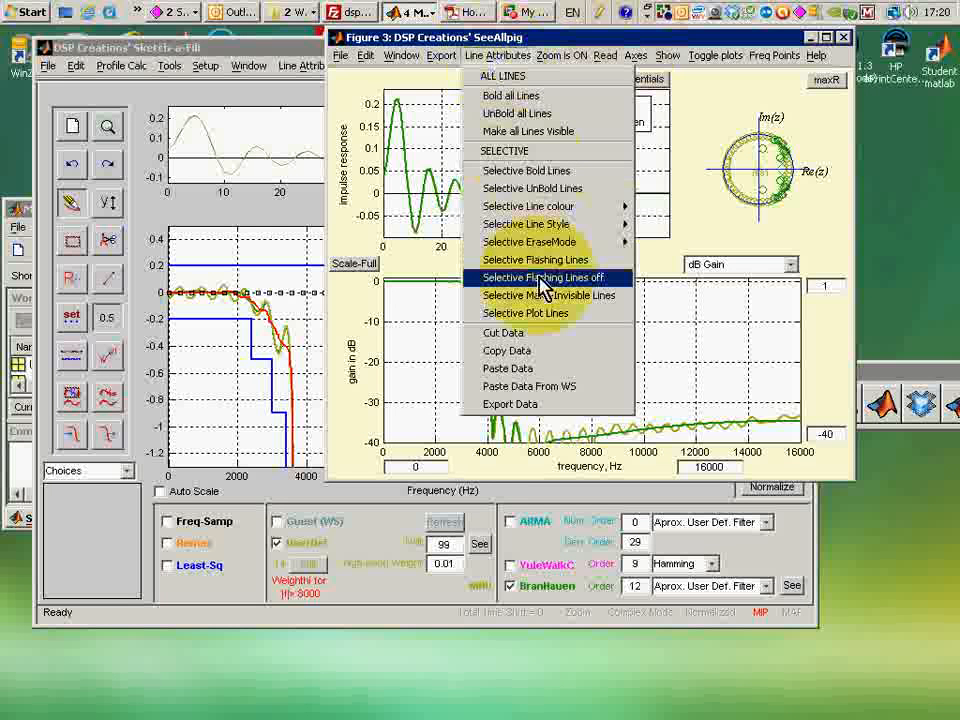
{"action": "left_click", "coordinate": [549, 370]}
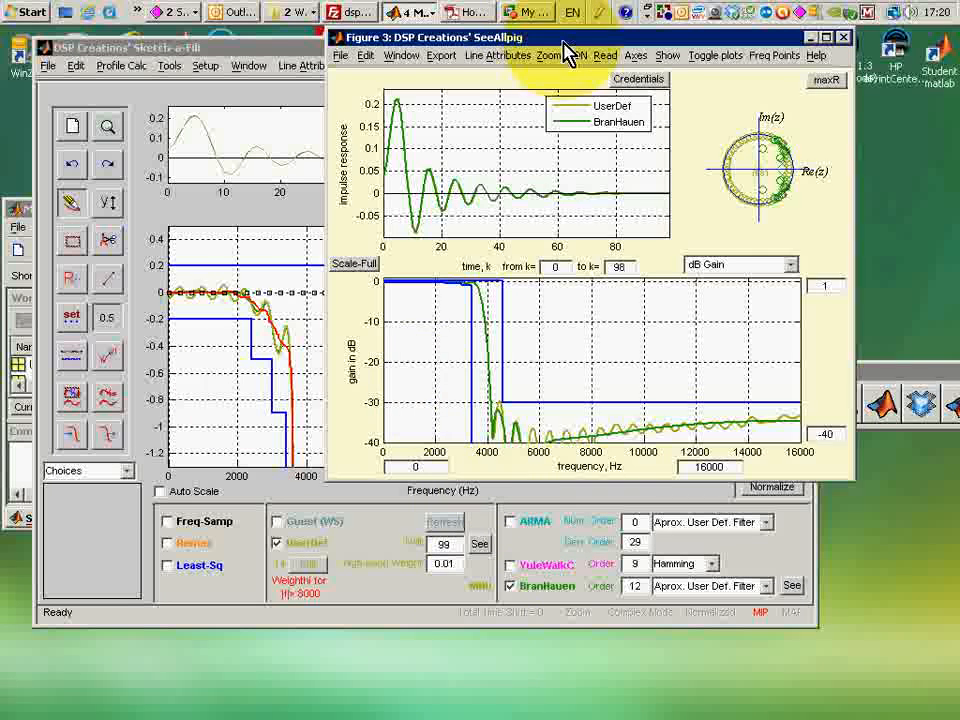
{"action": "left_click_drag", "start_coordinate": [546, 38], "coordinate": [812, 41]}
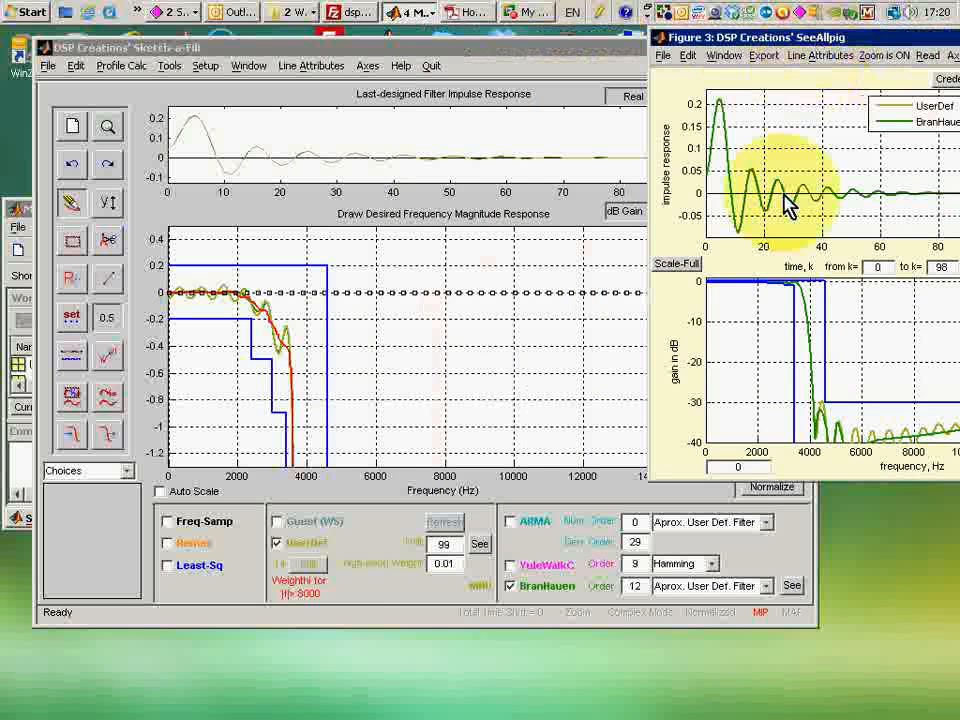
Step: Set the BranHauen order to 9 and bring the SeeAllpig figure forward to show the recalculated responses
{"action": "double_click", "coordinate": [634, 586]}
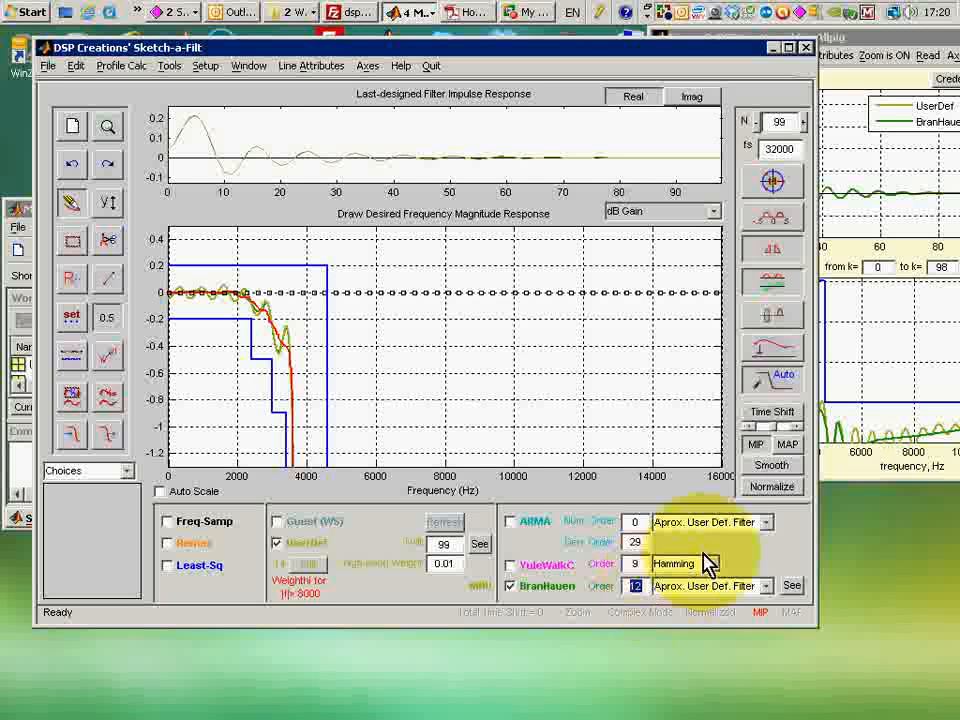
{"action": "type", "text": "9"}
{"action": "key", "text": "Return"}
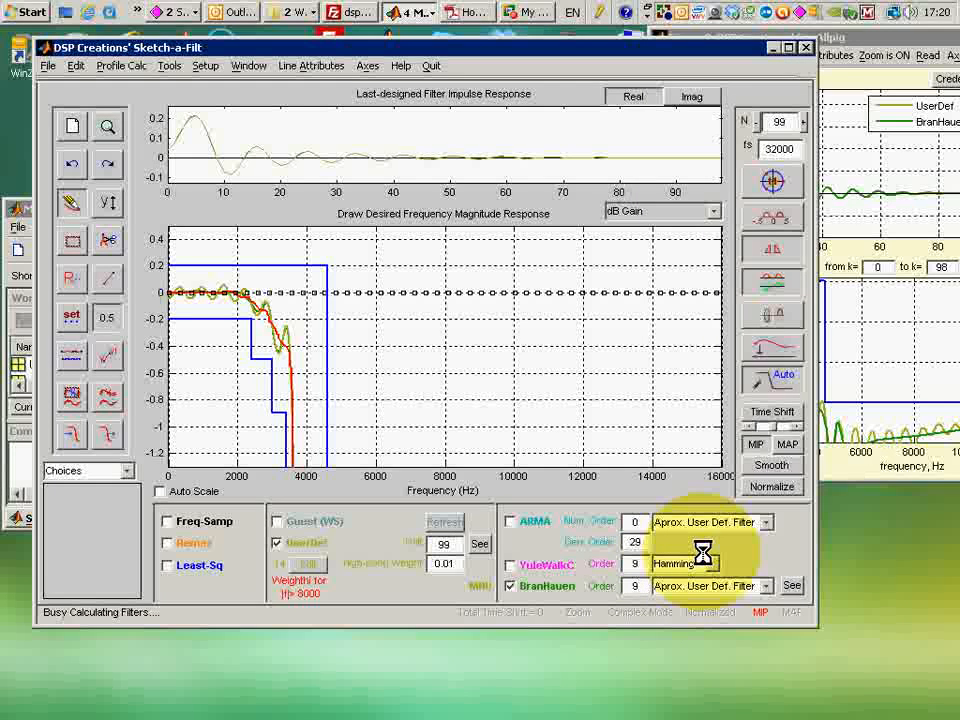
{"action": "left_click", "coordinate": [906, 47]}
{"action": "left_click_drag", "start_coordinate": [903, 38], "coordinate": [726, 17]}
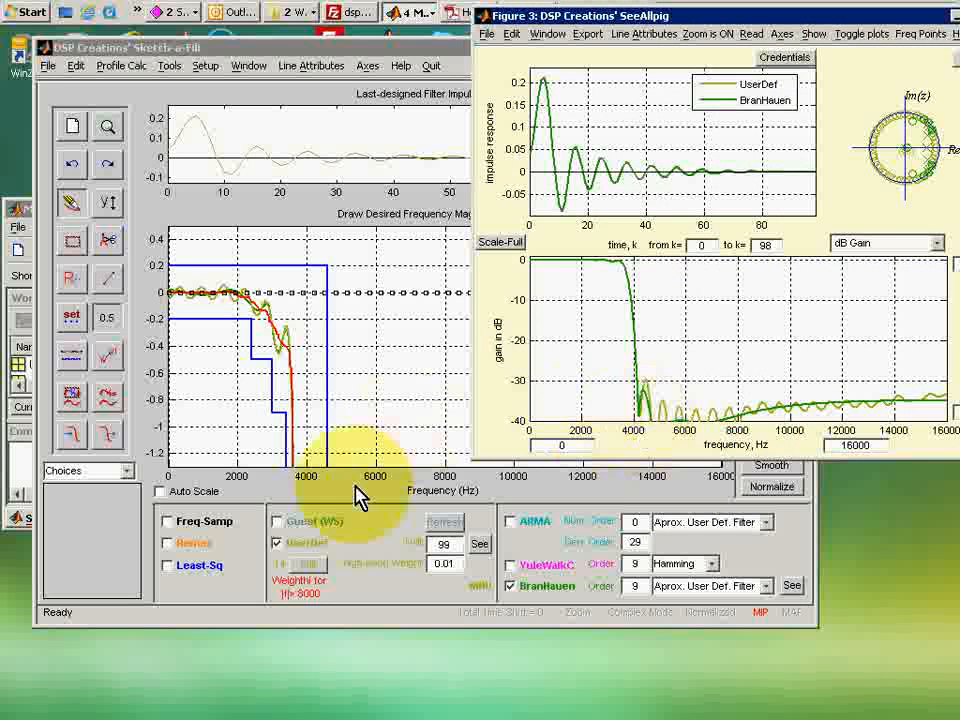
Step: Extend the frequency plot's lower Y-limit to just below -40 dB to bring the stopband into the plot
{"action": "left_click", "coordinate": [106, 203]}
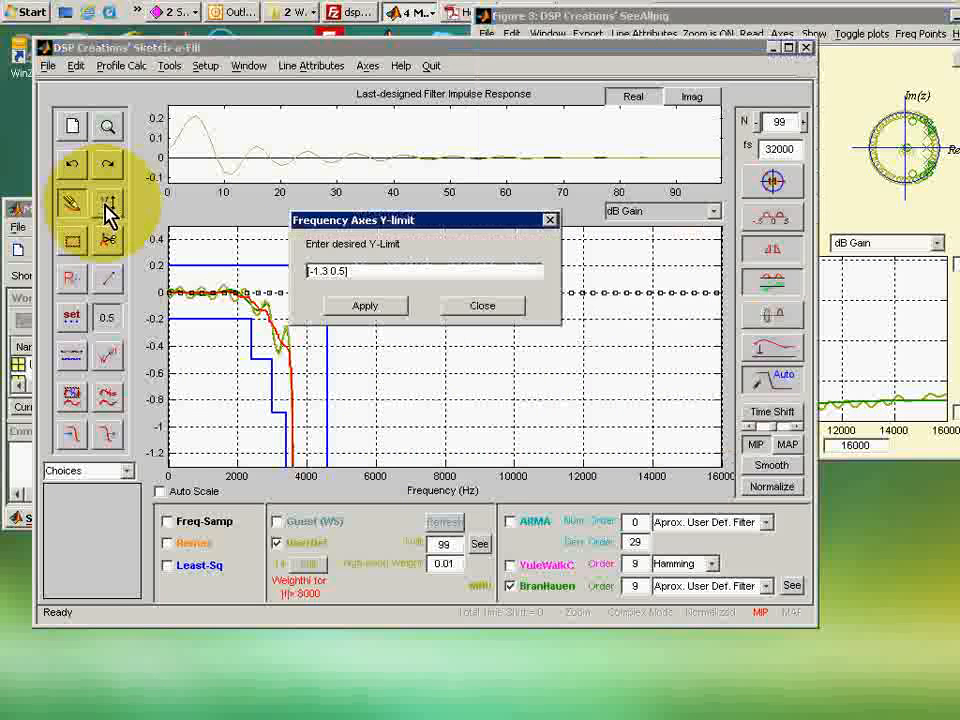
{"action": "left_click", "coordinate": [310, 270]}
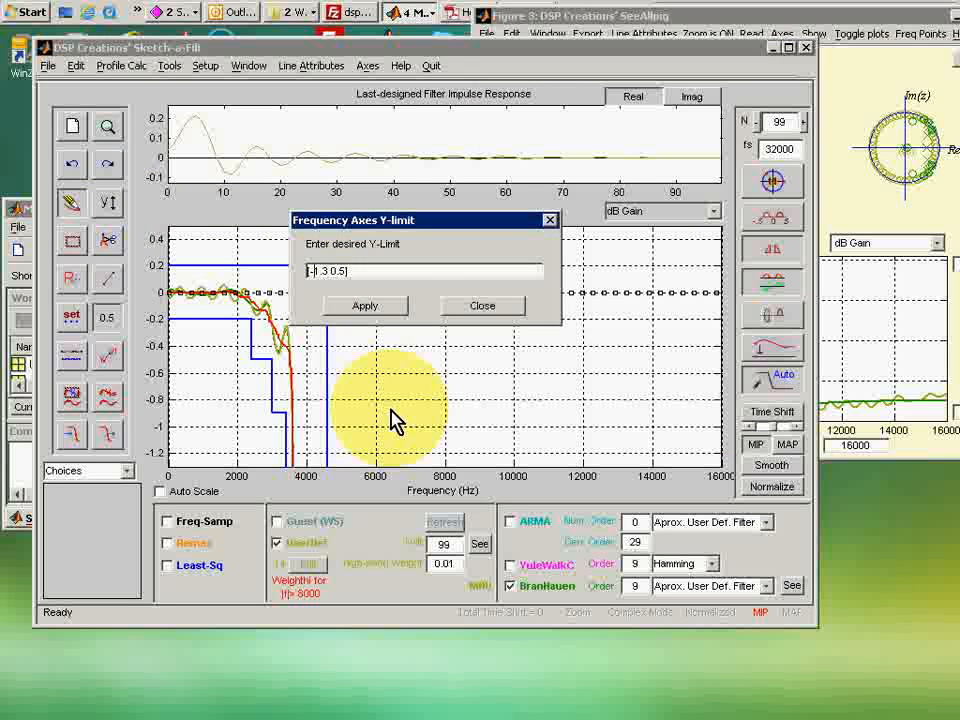
{"action": "left_click", "coordinate": [396, 312]}
{"action": "left_click", "coordinate": [506, 310]}
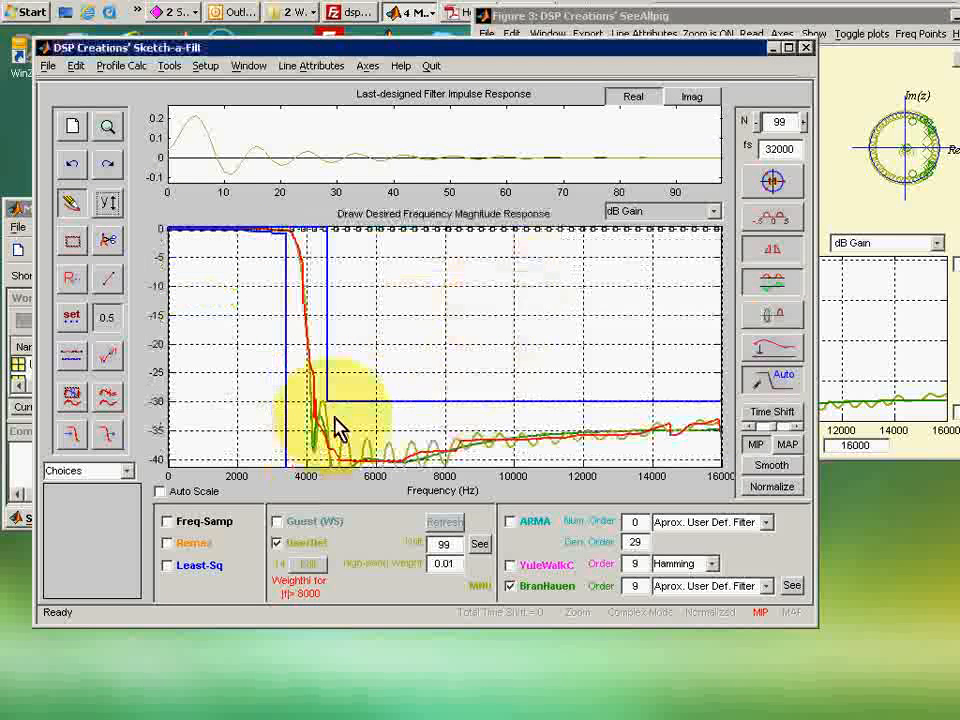
Step: Paste the copied template lines into the gain plot of the order-9 SeeAllpig figure and move the figure aside
{"action": "left_click", "coordinate": [895, 155]}
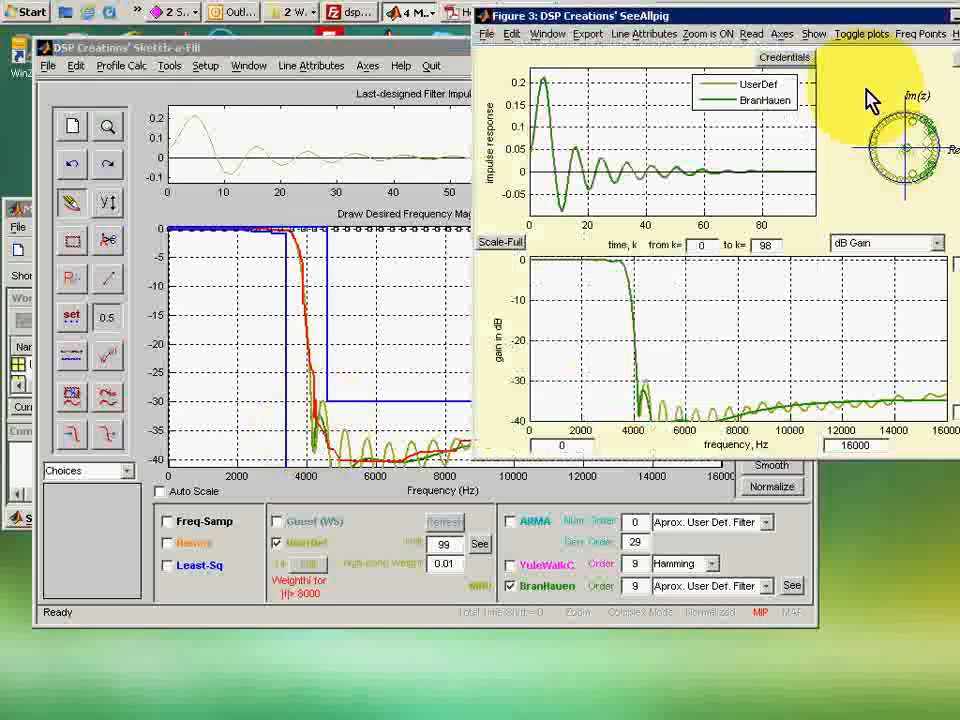
{"action": "left_click", "coordinate": [640, 34]}
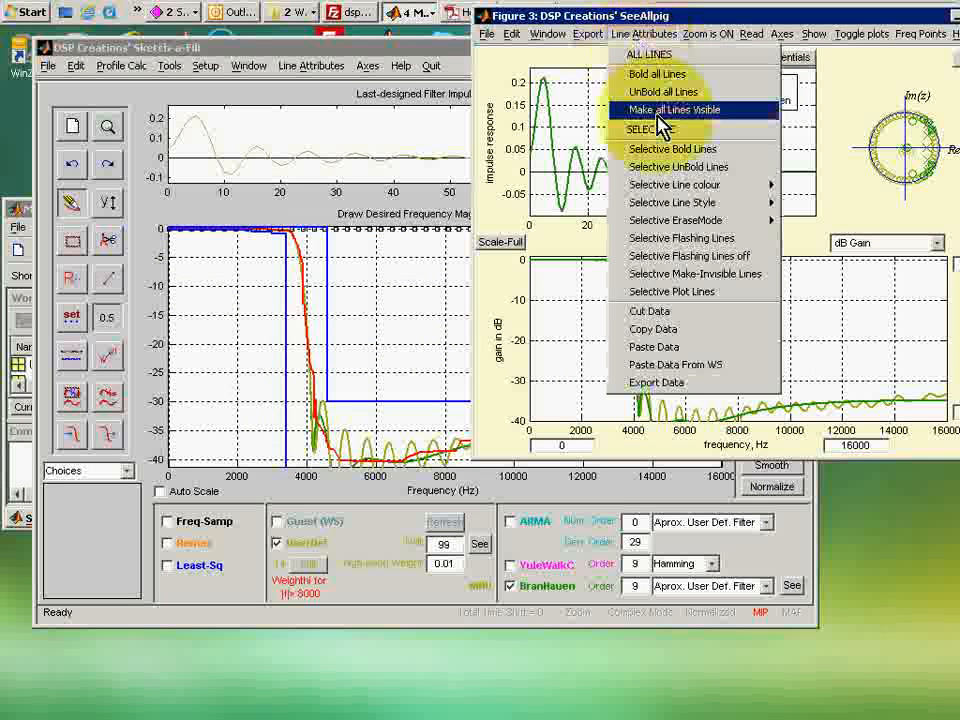
{"action": "left_click", "coordinate": [678, 350]}
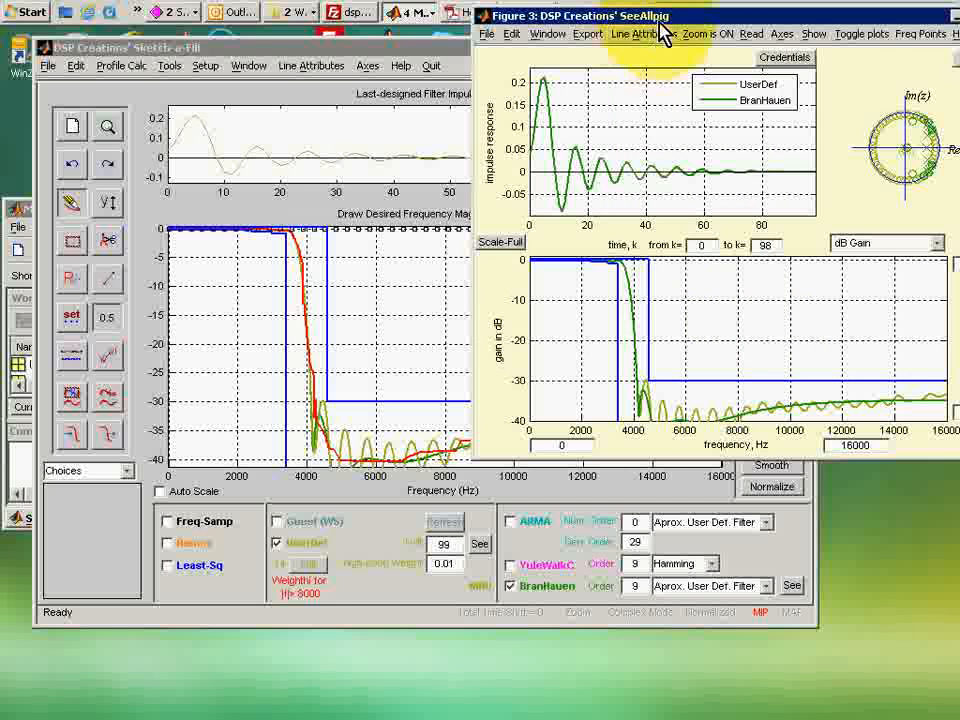
{"action": "left_click_drag", "start_coordinate": [661, 18], "coordinate": [848, 20]}
Step: Set the BranHauen order to 6 and recalculate the approximation
{"action": "left_click", "coordinate": [634, 586]}
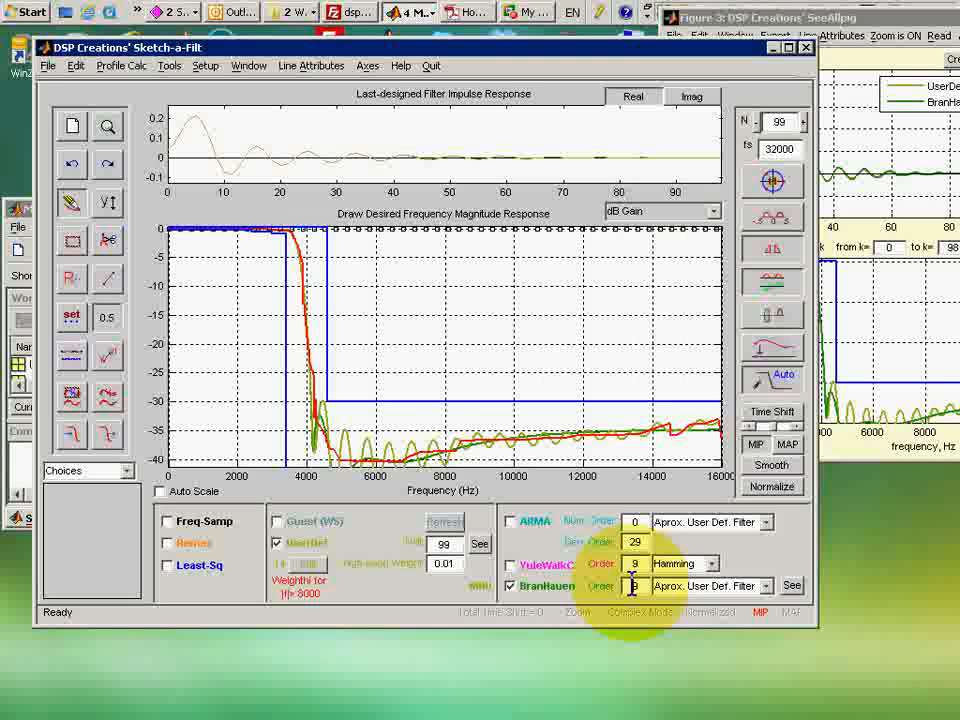
{"action": "type", "text": "6"}
{"action": "key", "text": "Return"}
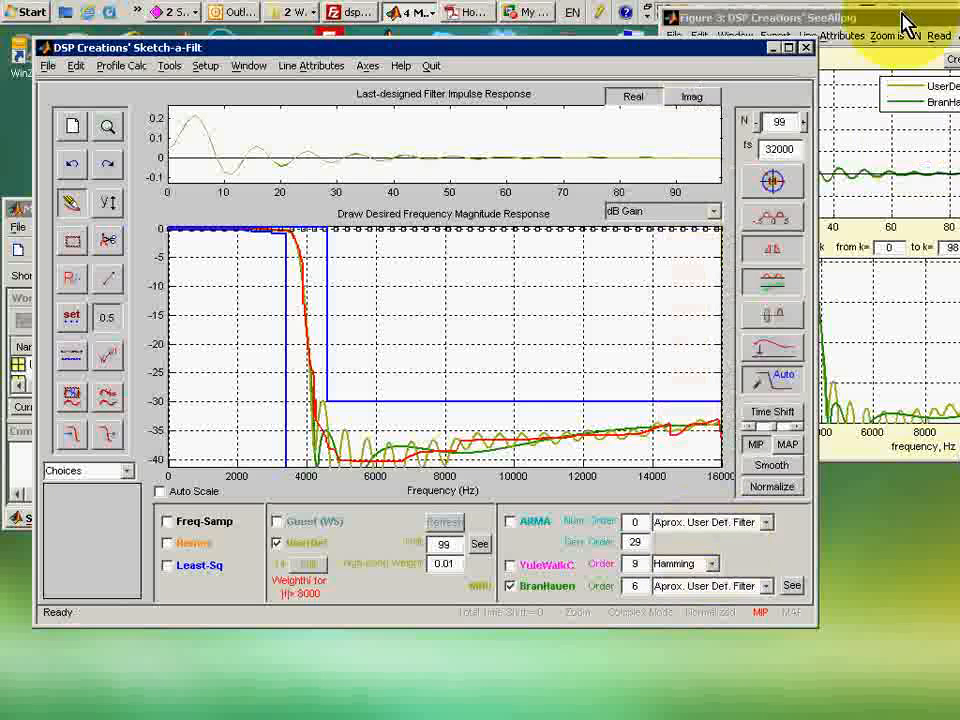
Step: Bring the SeeAllpig figure forward, paste the template lines into its gain plot and move the whole figure into view
{"action": "left_click", "coordinate": [812, 17]}
{"action": "left_click_drag", "start_coordinate": [812, 17], "coordinate": [754, 17]}
{"action": "left_click", "coordinate": [742, 28]}
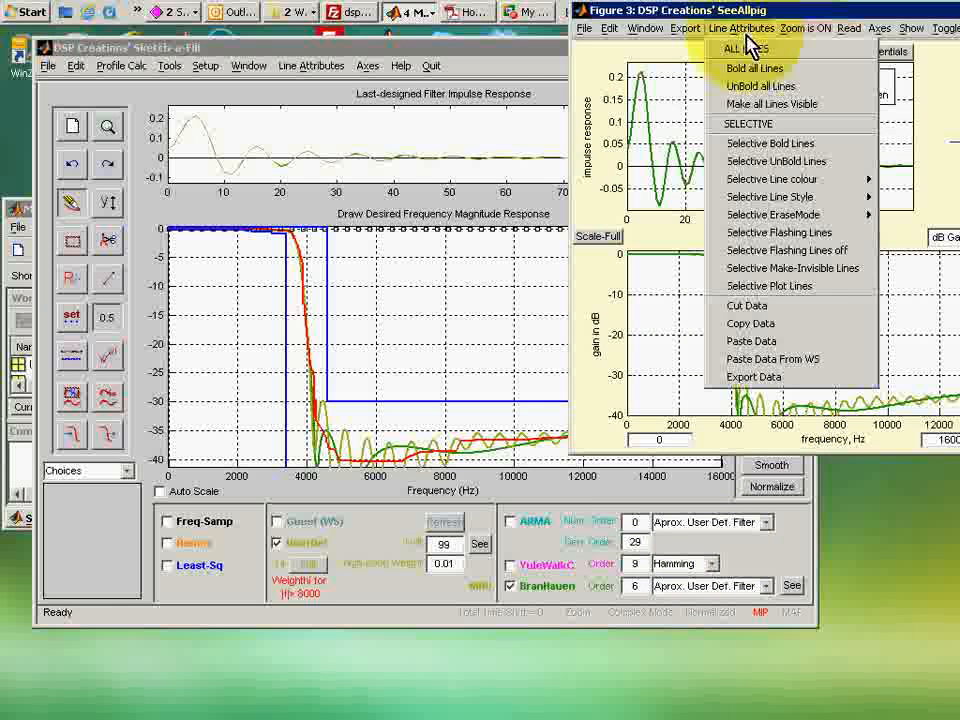
{"action": "left_click", "coordinate": [789, 323]}
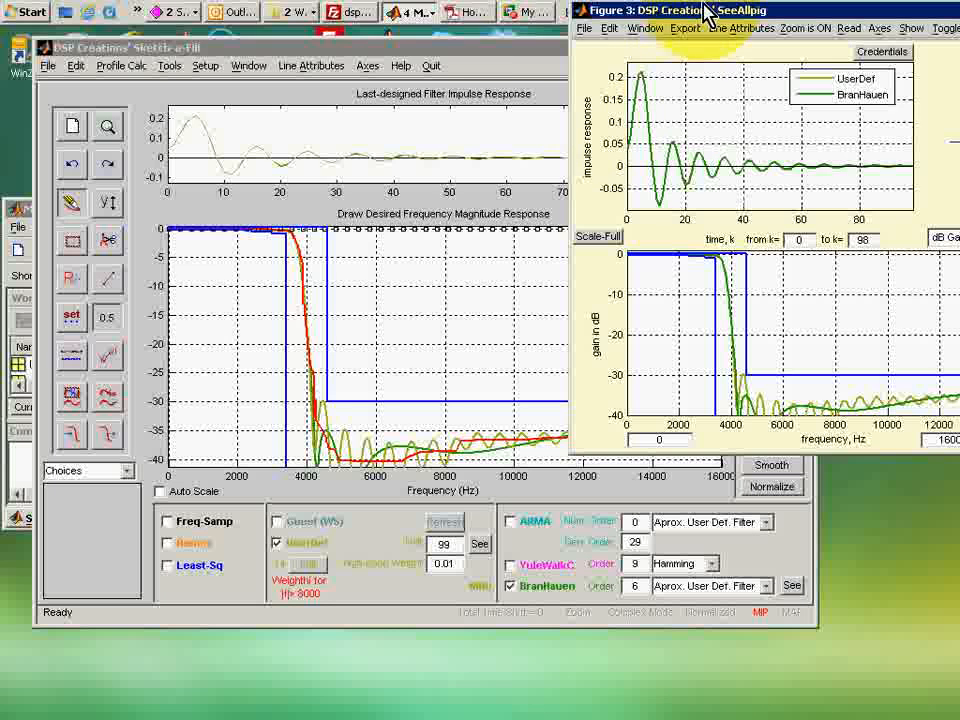
{"action": "left_click_drag", "start_coordinate": [707, 12], "coordinate": [297, 7]}
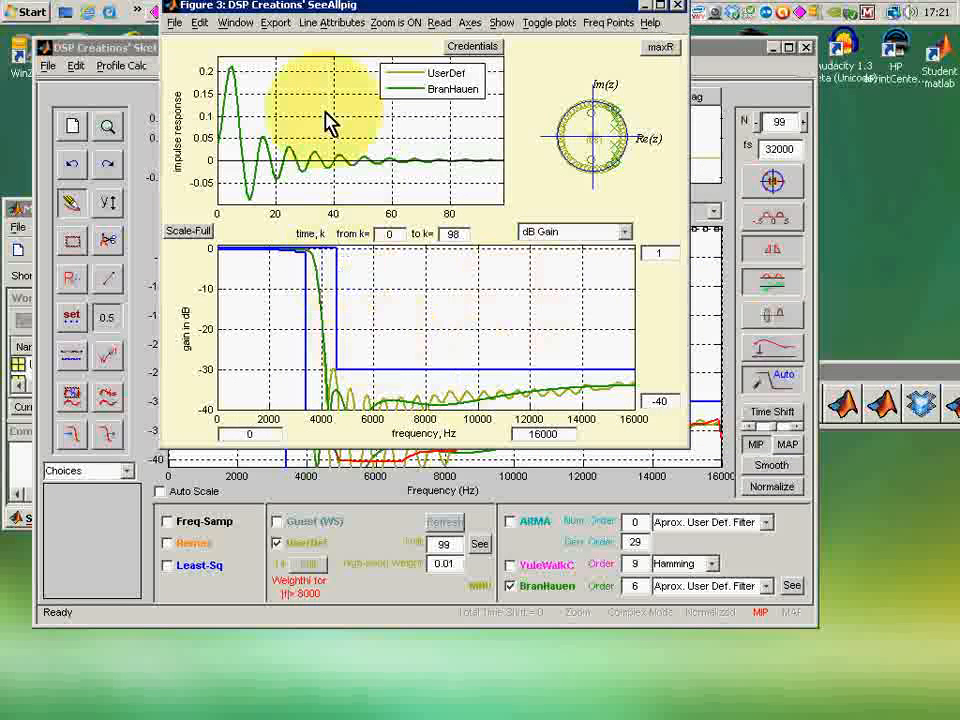
Step: Reset the SeeAllpig zoom and enlarge the gain plot around the passband edge to compare the responses with the template
{"action": "left_click", "coordinate": [394, 22]}
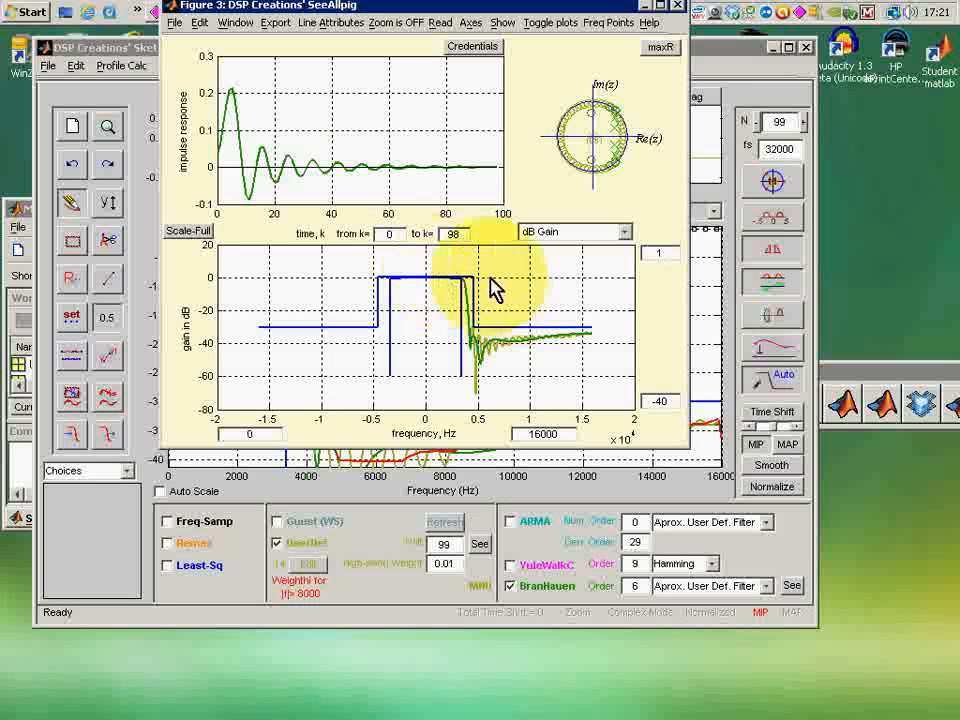
{"action": "left_click", "coordinate": [410, 24]}
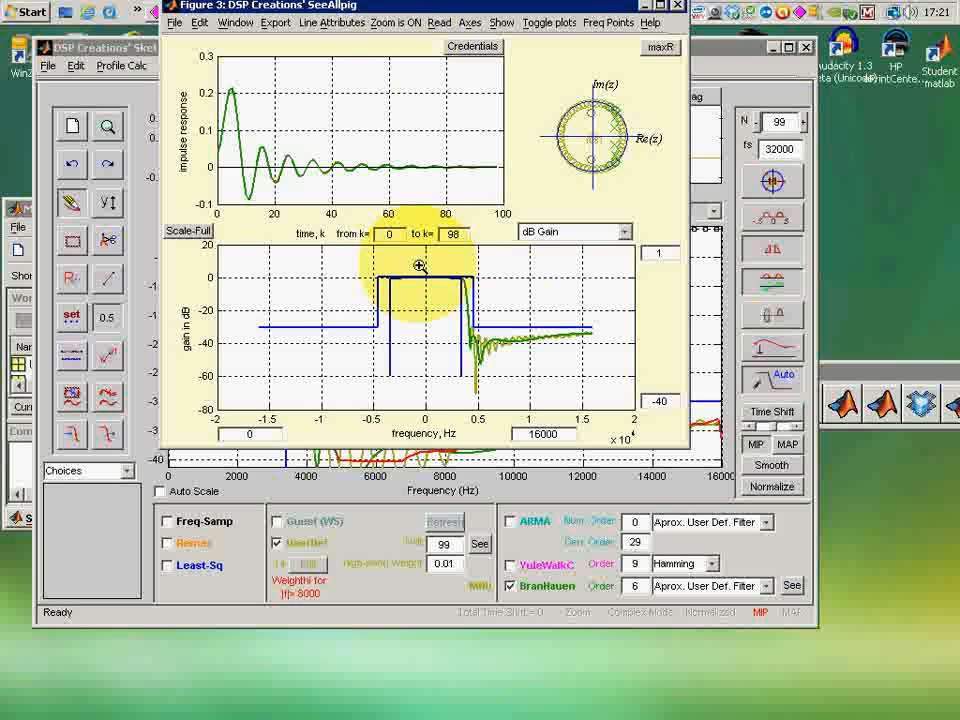
{"action": "left_click_drag", "start_coordinate": [442, 264], "coordinate": [544, 311]}
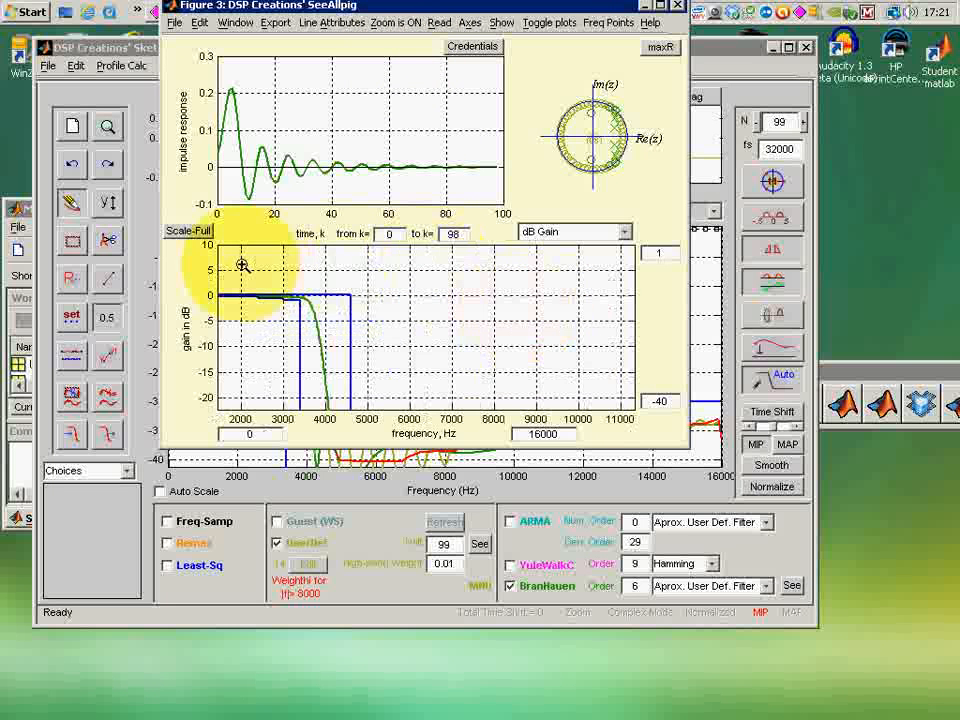
{"action": "left_click_drag", "start_coordinate": [242, 263], "coordinate": [461, 332]}
{"action": "left_click_drag", "start_coordinate": [234, 290], "coordinate": [445, 359]}
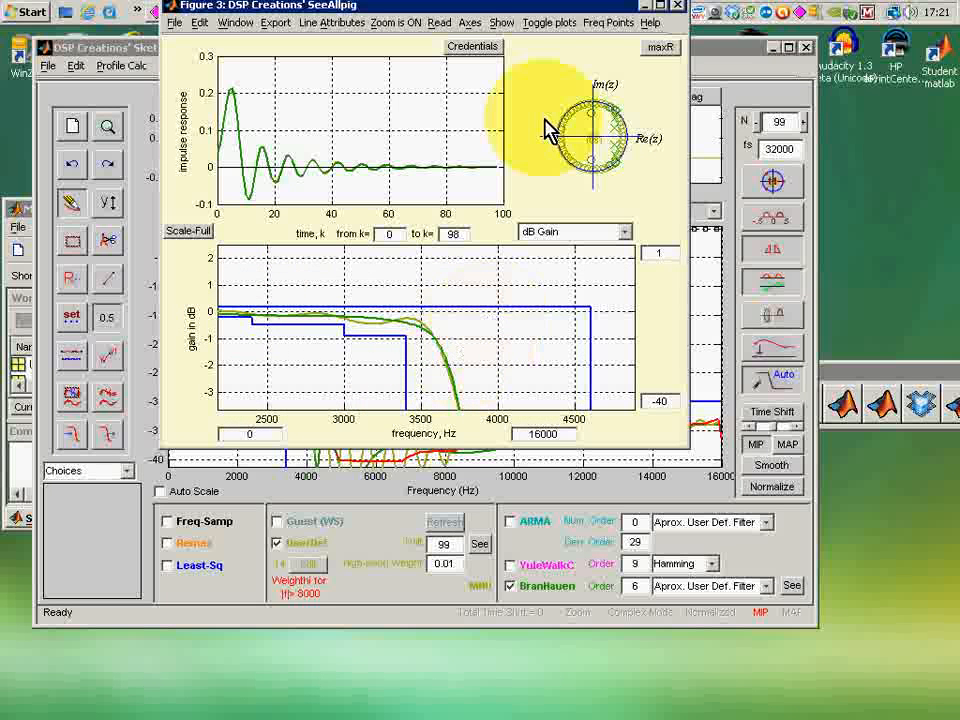
Step: Toggle off the UserDef plots in SeeAllpig, leaving BranHauen with the template lines, and move the figure aside
{"action": "left_click_drag", "start_coordinate": [606, 5], "coordinate": [696, 6]}
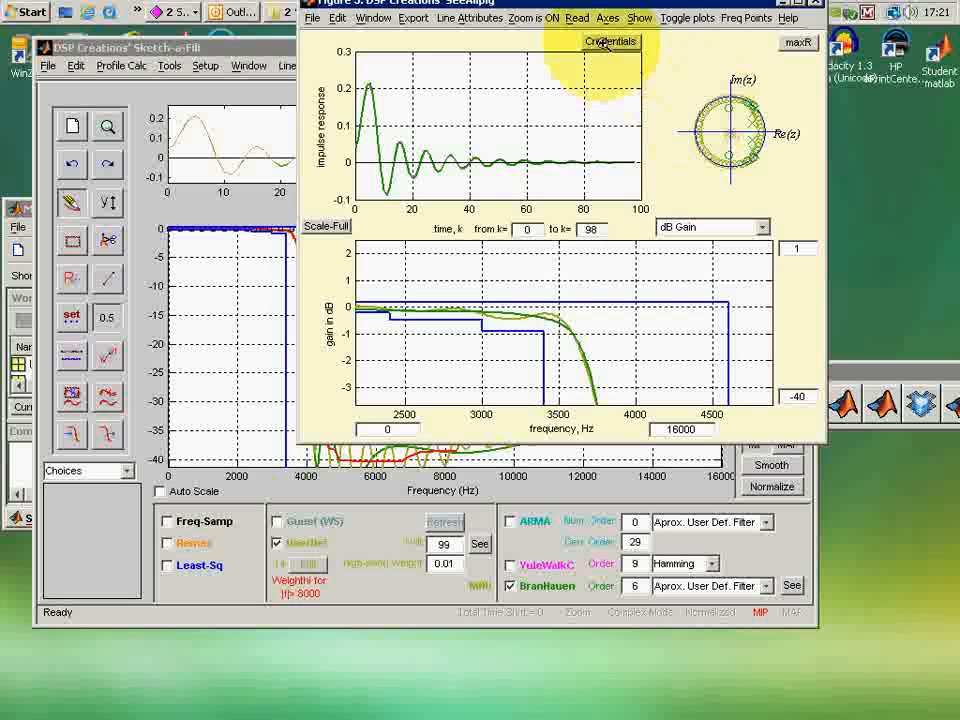
{"action": "left_click", "coordinate": [705, 21]}
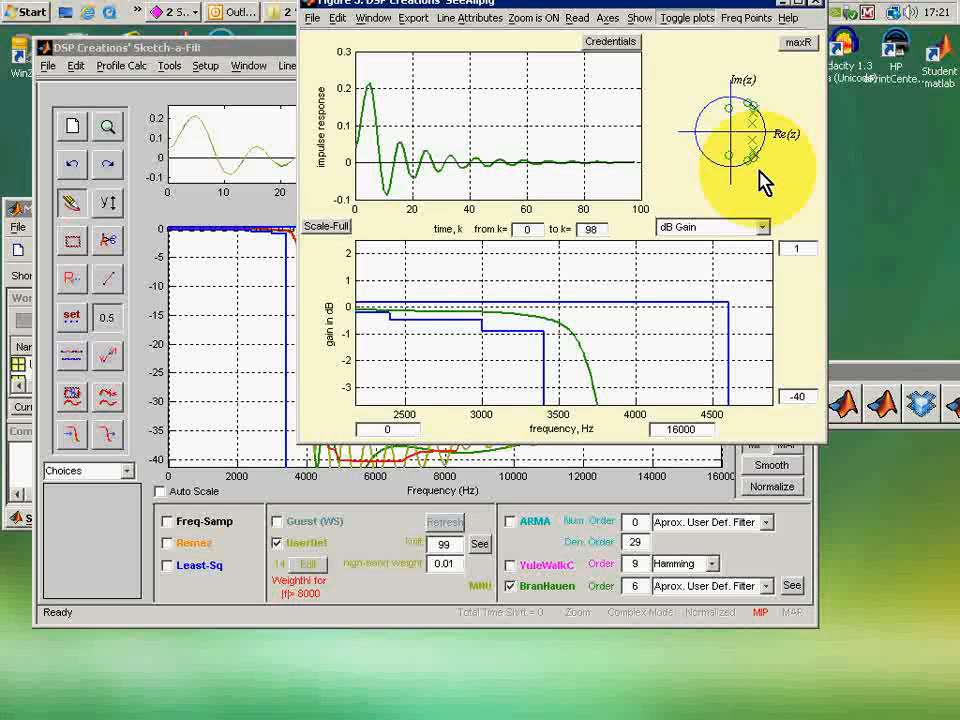
{"action": "left_click", "coordinate": [571, 16]}
{"action": "left_click", "coordinate": [573, 16]}
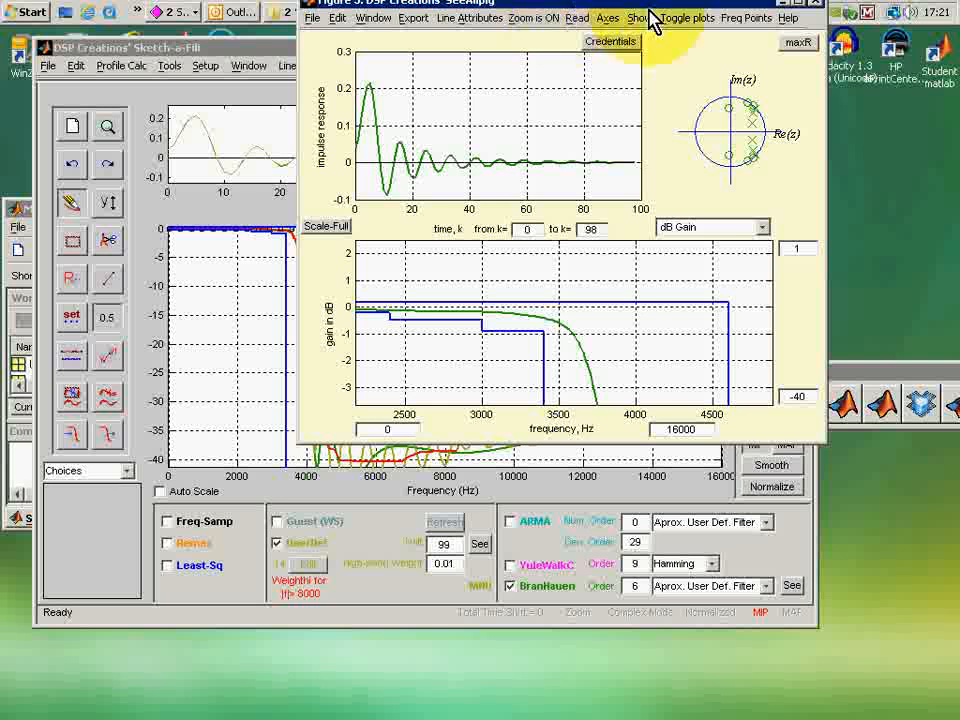
{"action": "left_click_drag", "start_coordinate": [566, 2], "coordinate": [957, 80]}
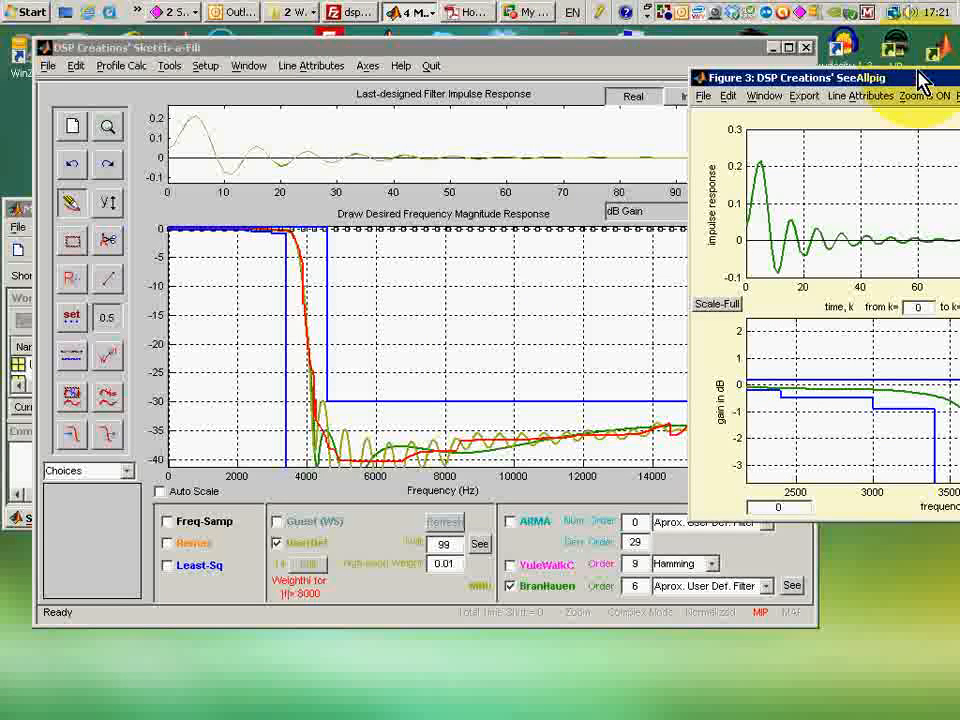
{"action": "left_click_drag", "start_coordinate": [943, 80], "coordinate": [955, 73]}
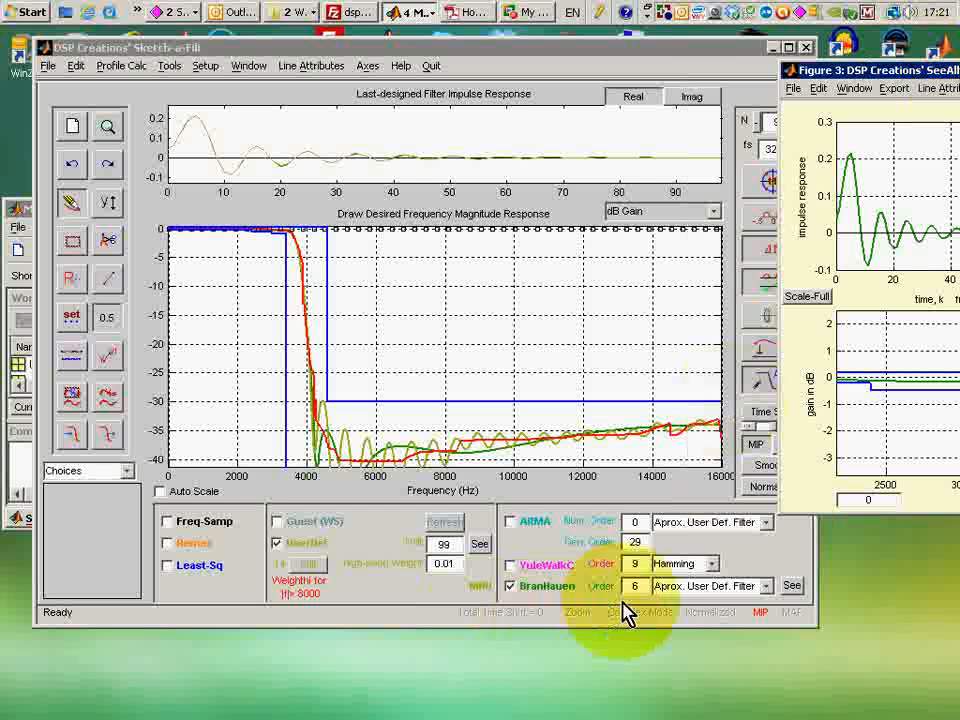